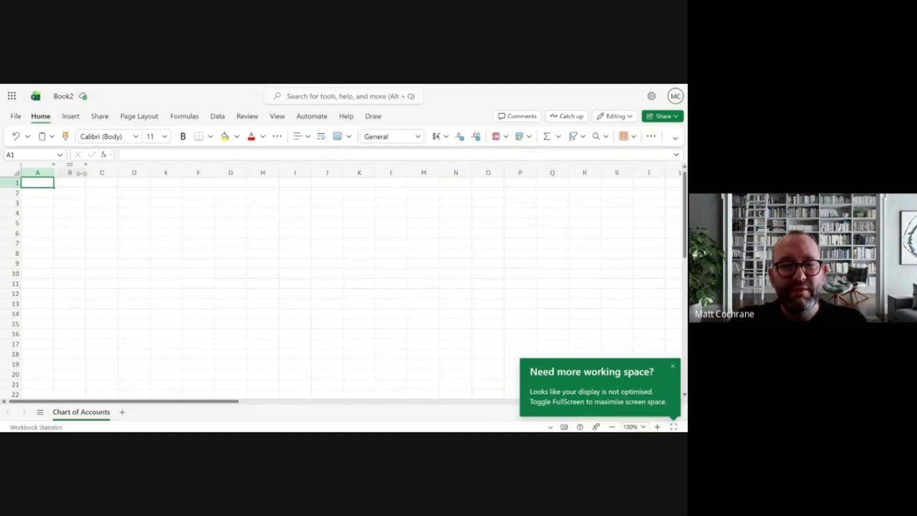
# Step: Enter the headers Account Number, Account Name and Category in cells A1 to C1
pyautogui.click(42, 186)
pyautogui.write('Account Number')
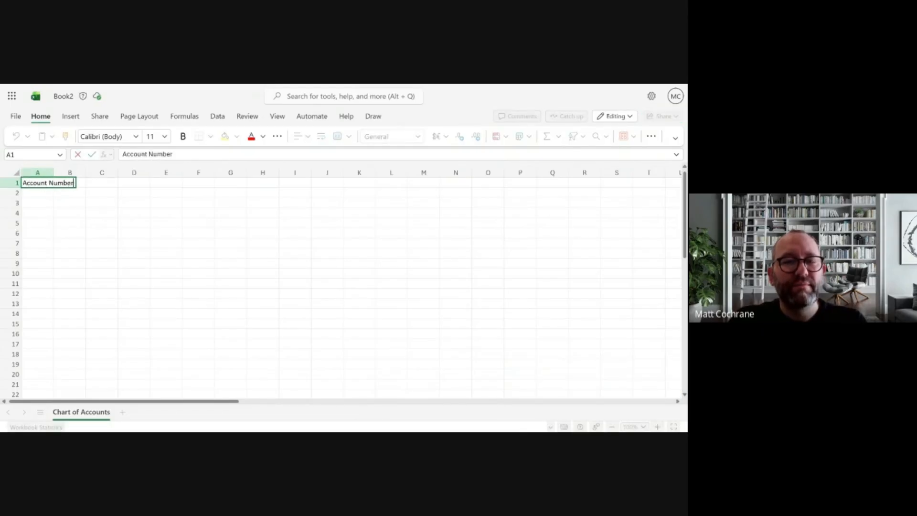
pyautogui.press('Tab')
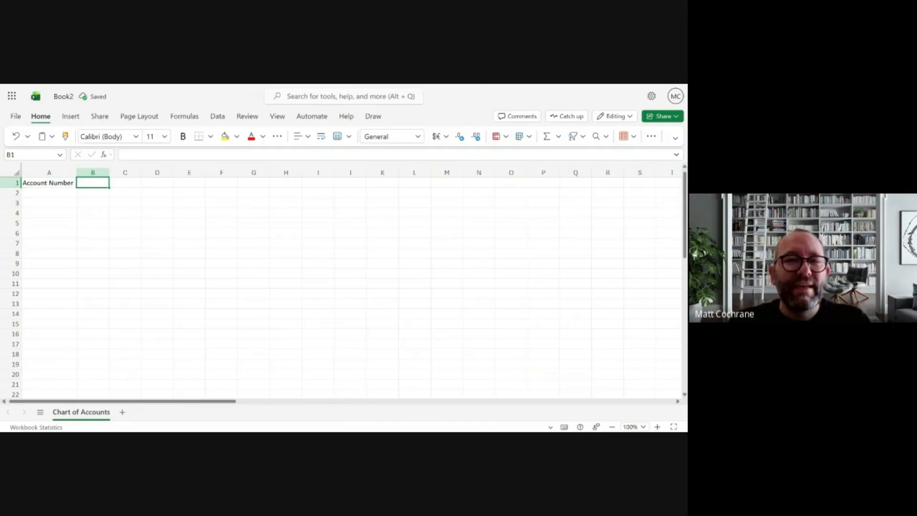
pyautogui.write('Accou')
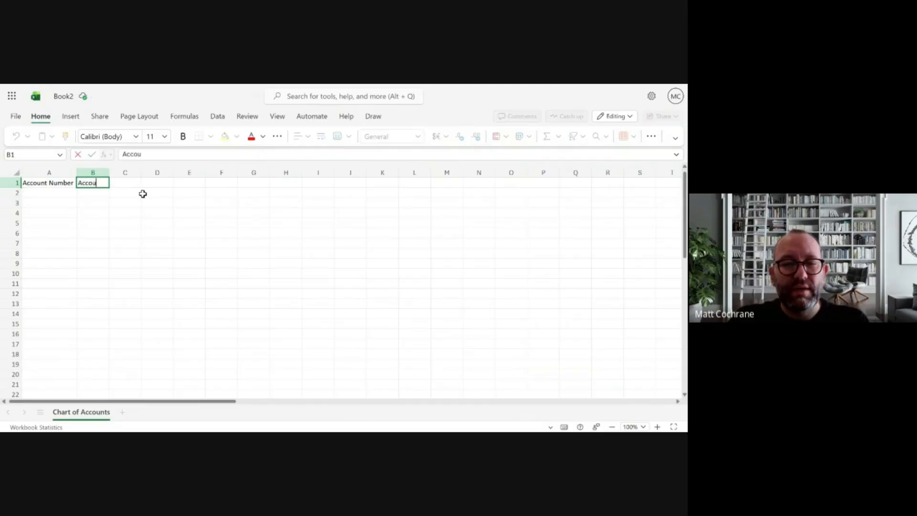
pyautogui.write('nt Name')
pyautogui.press('Tab')
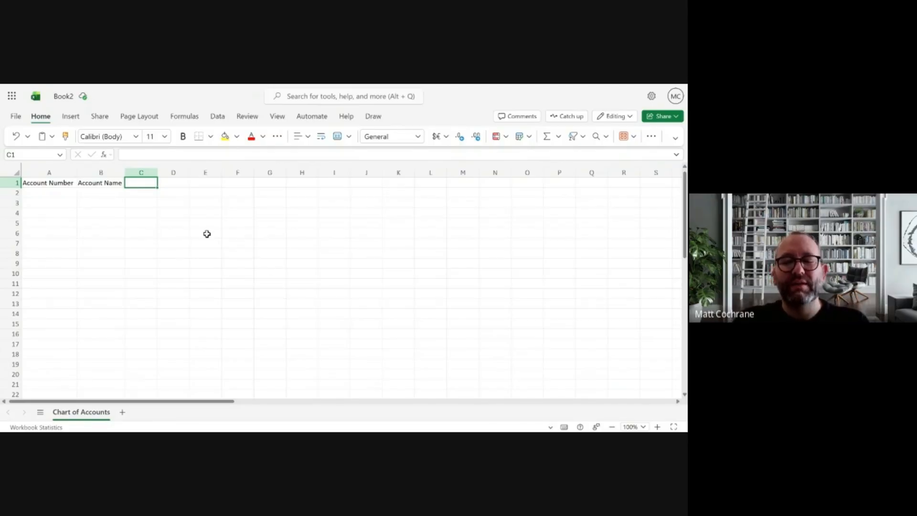
pyautogui.write('Category')
pyautogui.press('Return')
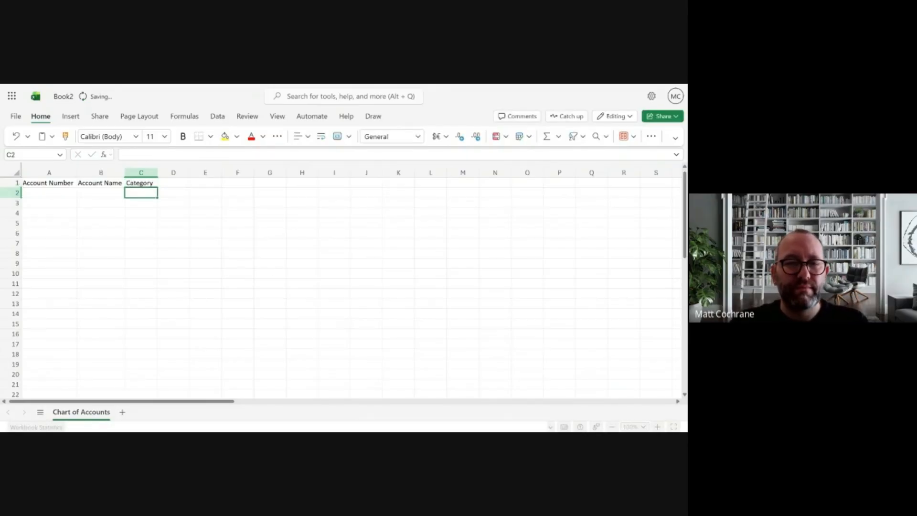
pyautogui.click(62, 193)
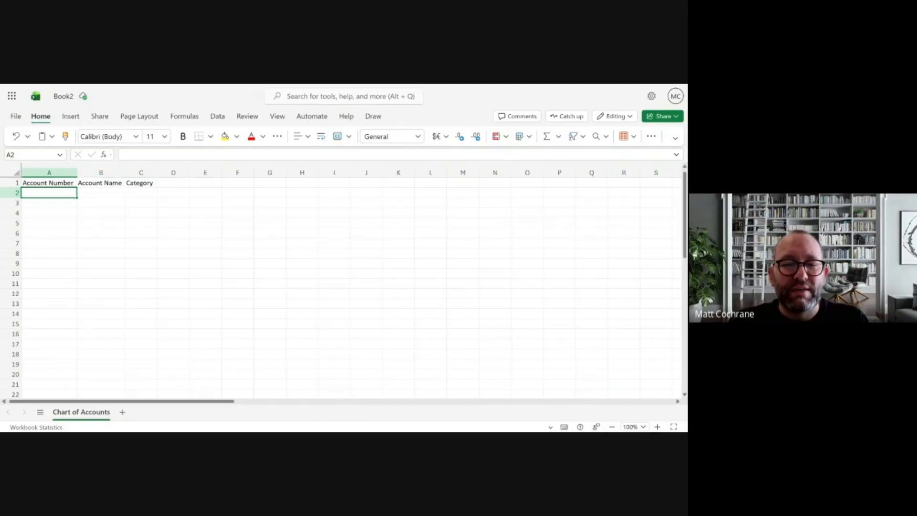
# Step: Start a reference table by entering the header Account Numbers in cell F1
pyautogui.click(246, 194)
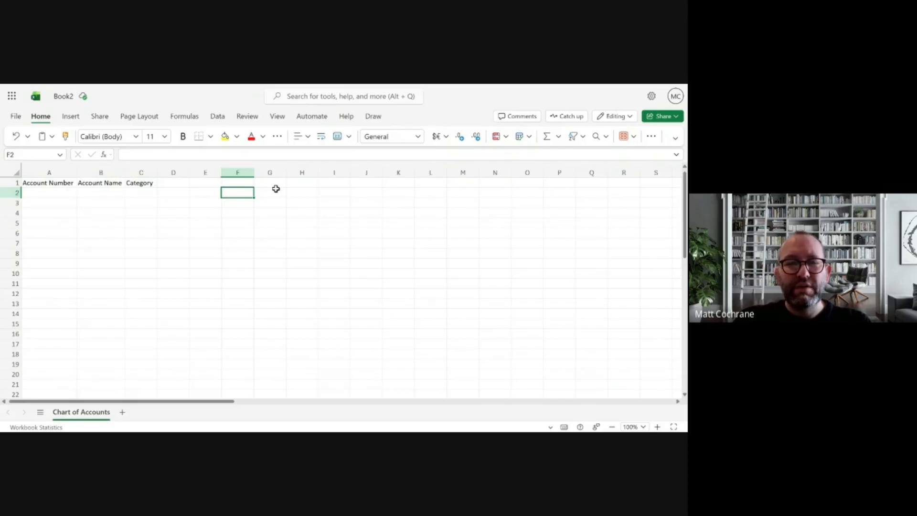
pyautogui.press('Up')
pyautogui.write('Acoun')
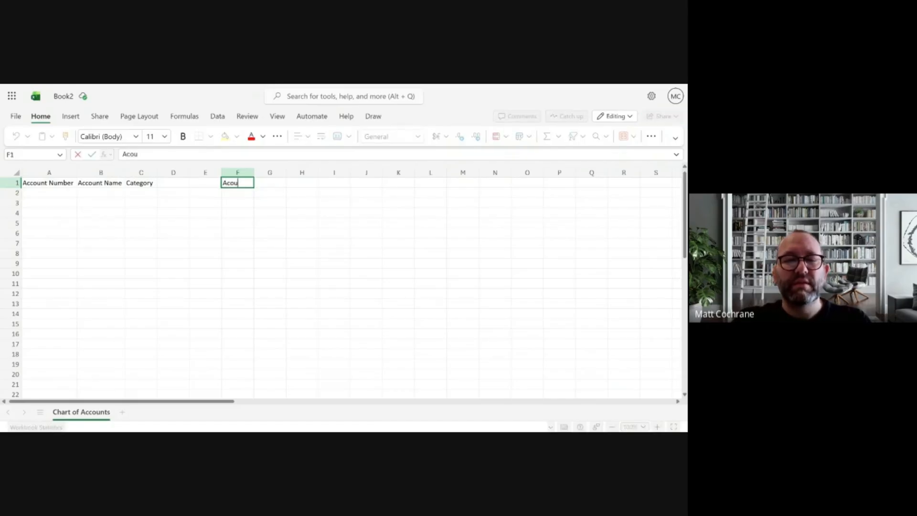
pyautogui.press('BackSpace')
pyautogui.press('BackSpace')
pyautogui.press('BackSpace')
pyautogui.write('count Numbers')
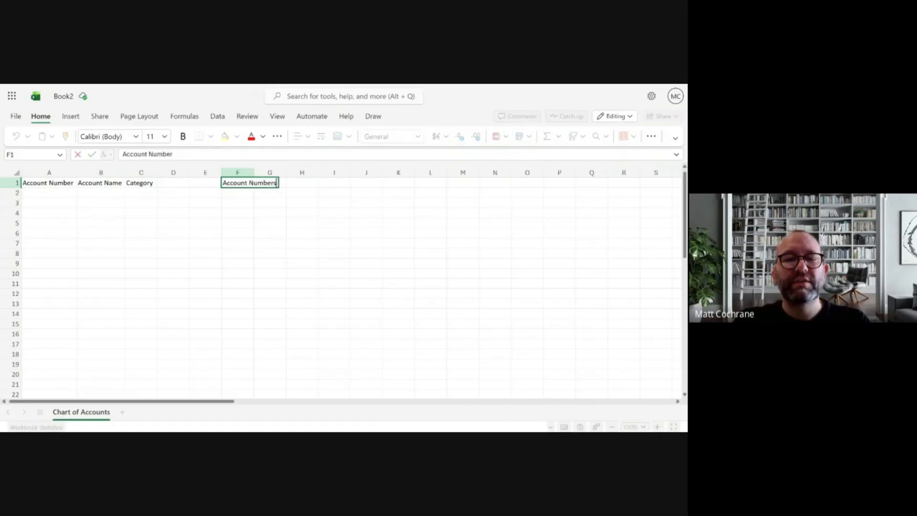
pyautogui.press('Return')
# Step: Enter the number ranges 1000s and 2000s in F2 and F3 under Account Numbers
pyautogui.write('1000')
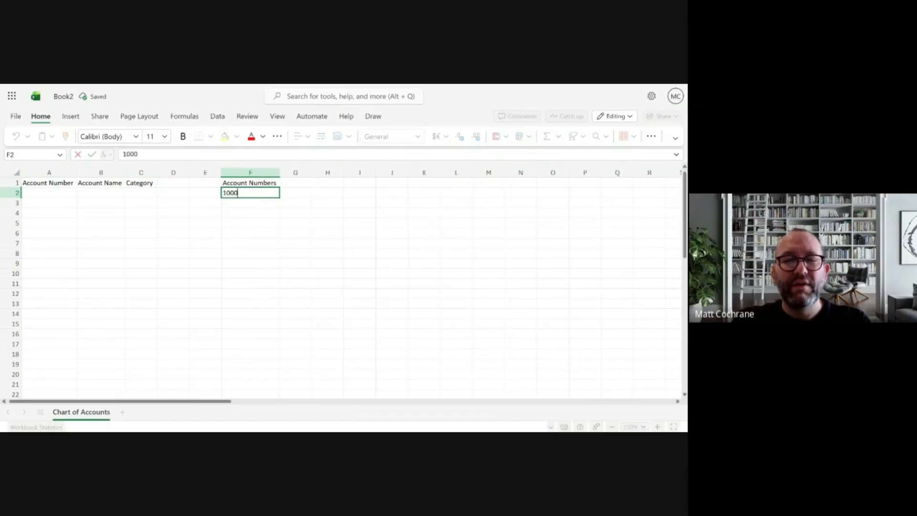
pyautogui.press('Return')
pyautogui.write('20')
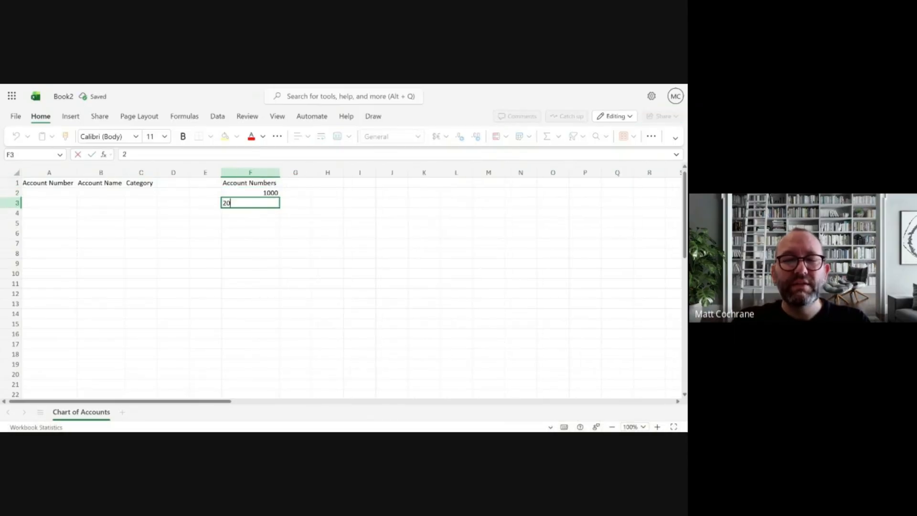
pyautogui.write('00s')
pyautogui.press('Return')
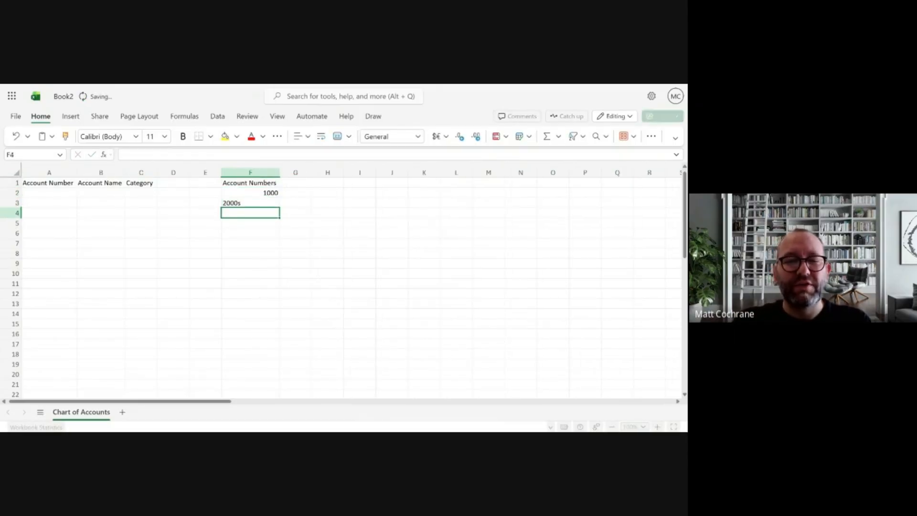
pyautogui.press('Up')
pyautogui.press('Up')
pyautogui.write('1000s')
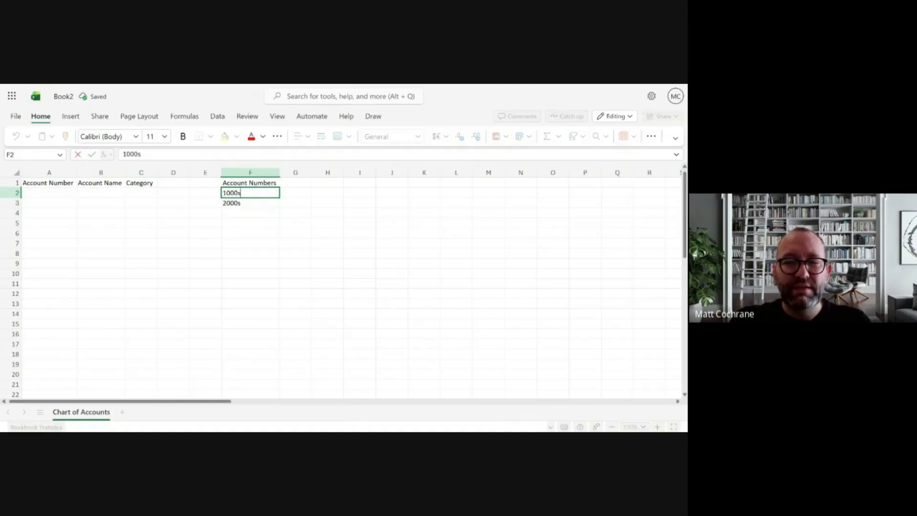
pyautogui.press('Return')
pyautogui.press('Return')
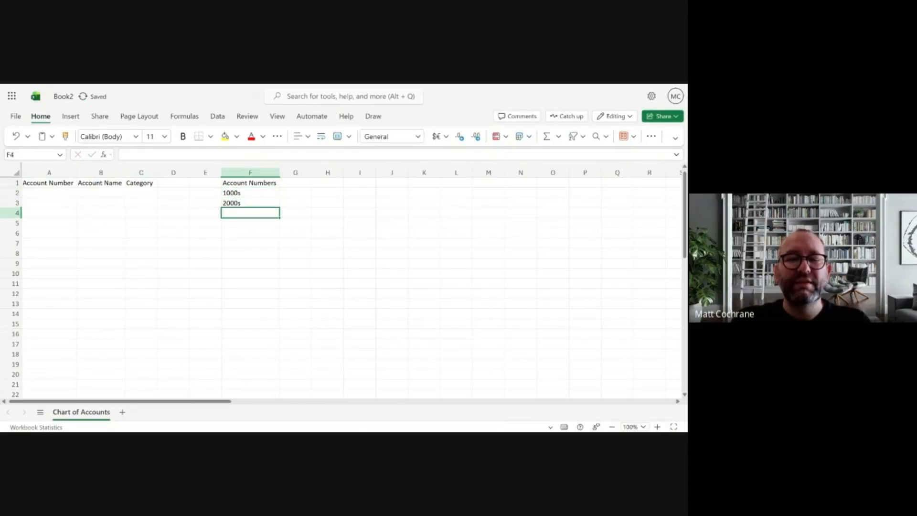
# Step: Continue the number ranges with 3000s, 4000s and 5000s in cells F4 to F6
pyautogui.write('3000s')
pyautogui.press('Return')
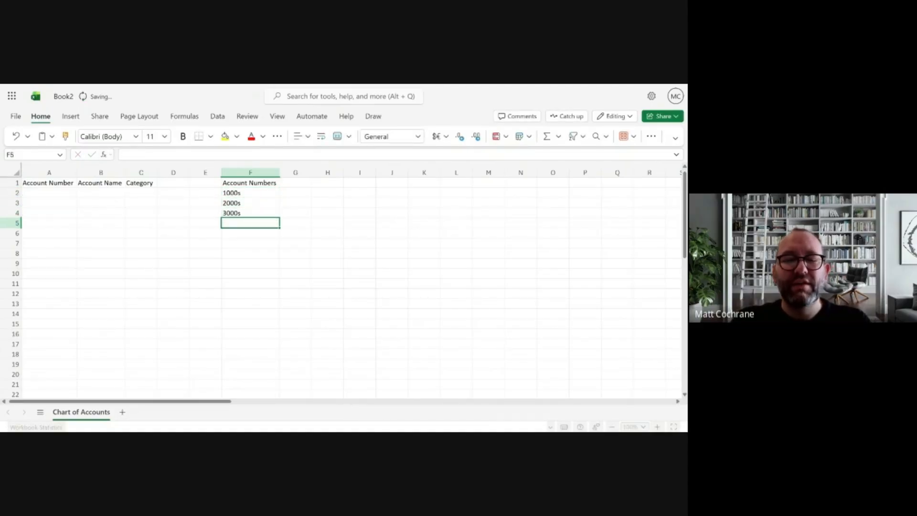
pyautogui.write('4000s')
pyautogui.press('Return')
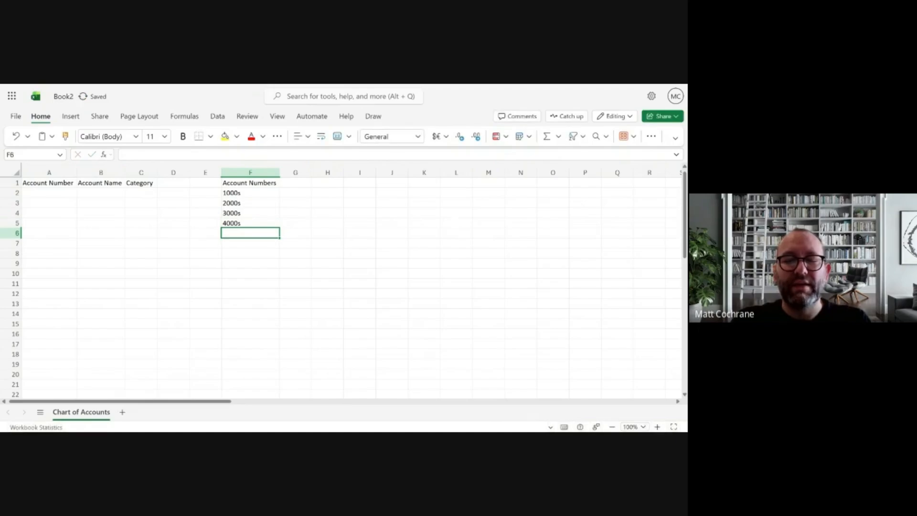
pyautogui.write('5000s')
pyautogui.press('Return')
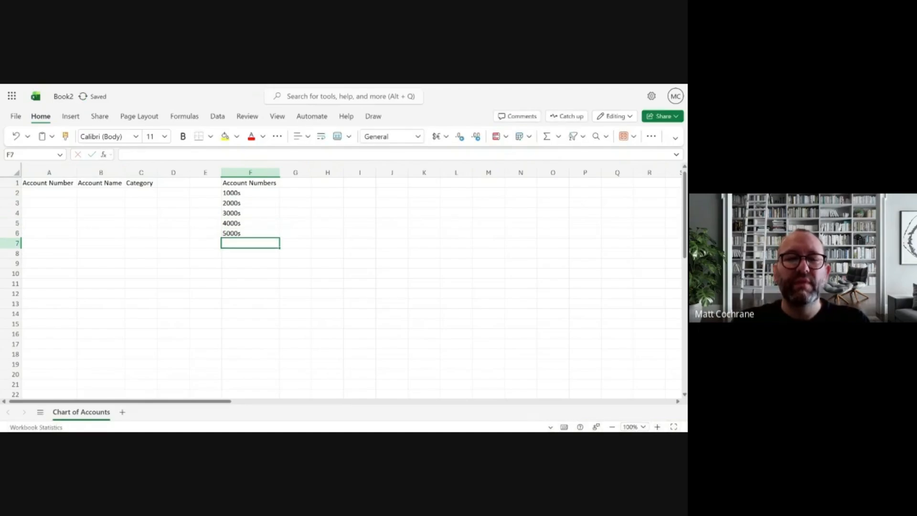
# Step: Add the header Category in G1 beside the Account Numbers header
pyautogui.press('Up')
pyautogui.press('Up')
pyautogui.press('Up')
pyautogui.press('Up')
pyautogui.press('Up')
pyautogui.press('Right')
pyautogui.press('Up')
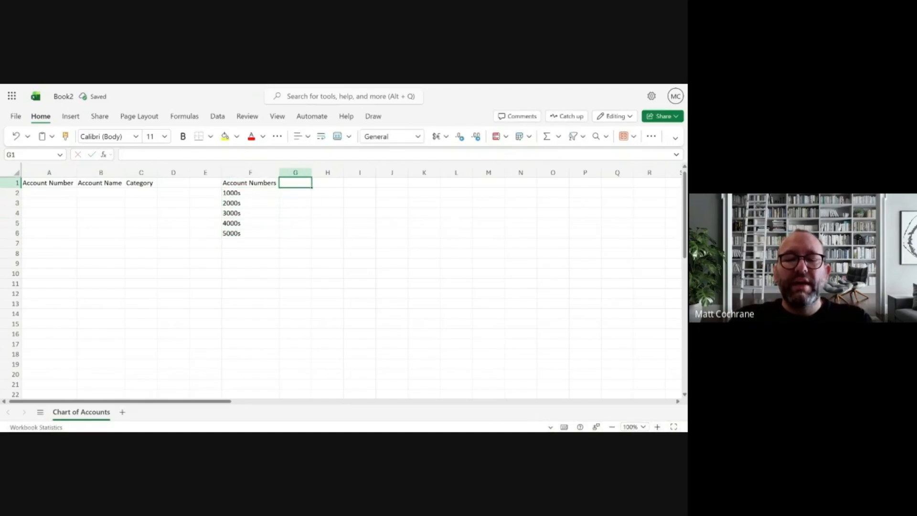
pyautogui.write('Category')
pyautogui.press('Return')
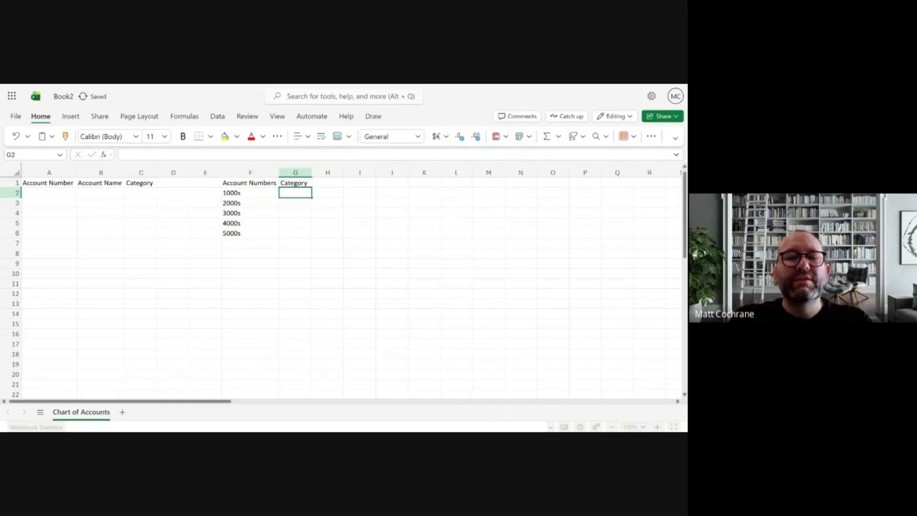
# Step: Label the 1000s, 2000s and 3000s ranges as Assets, Liabilities and Equity in G2 to G4
pyautogui.write('Assets')
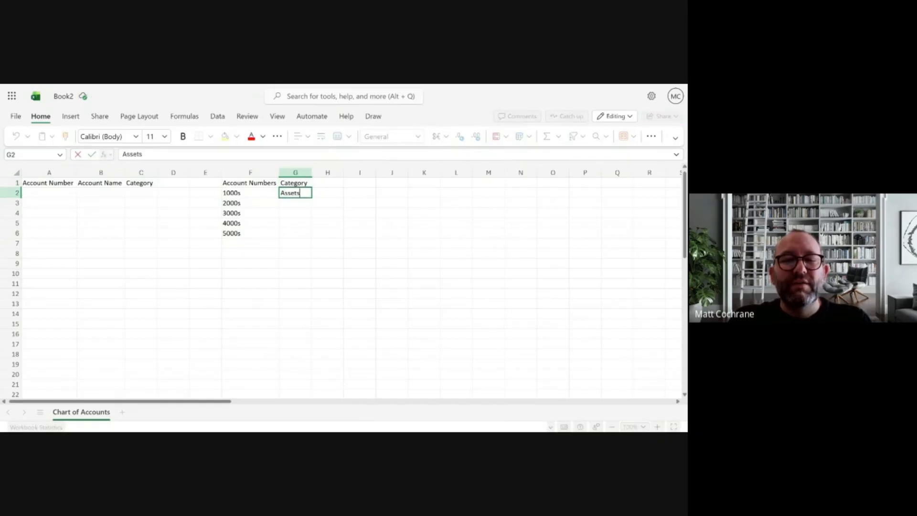
pyautogui.press('Return')
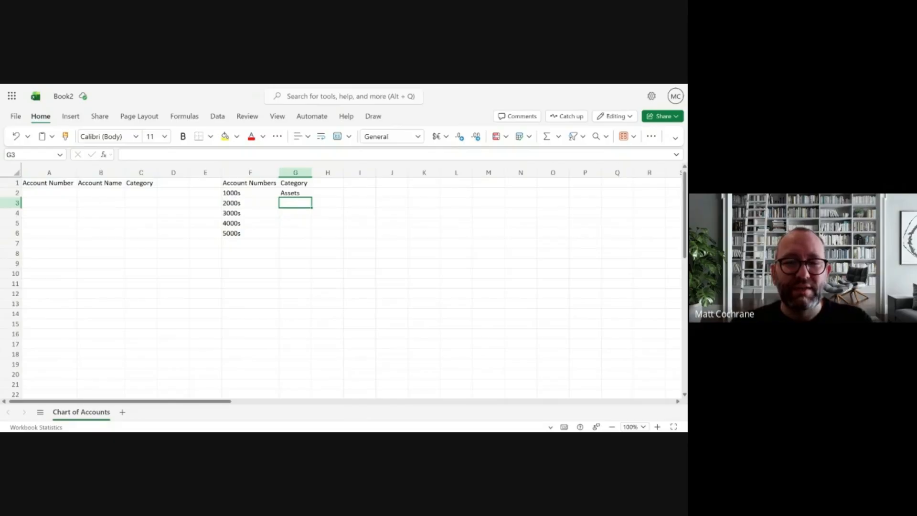
pyautogui.write('Lia')
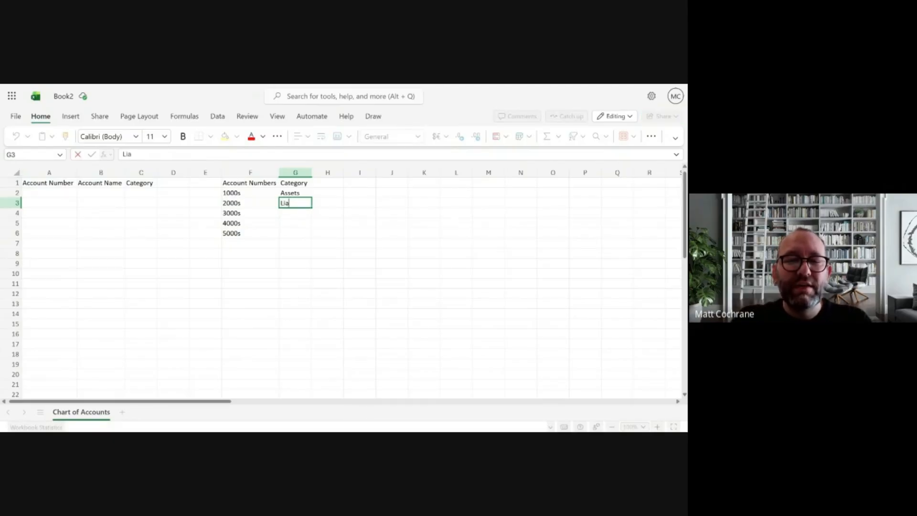
pyautogui.write('bilities')
pyautogui.press('Return')
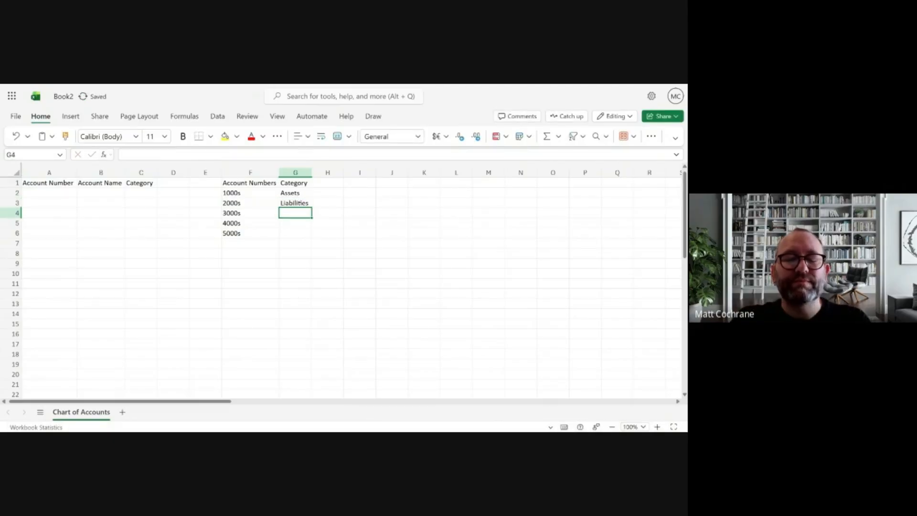
pyautogui.write('Equity')
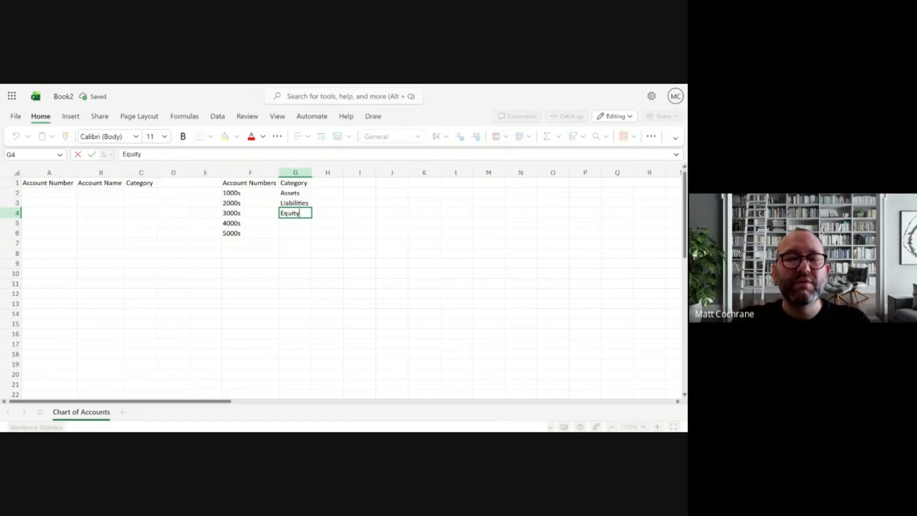
pyautogui.press('Return')
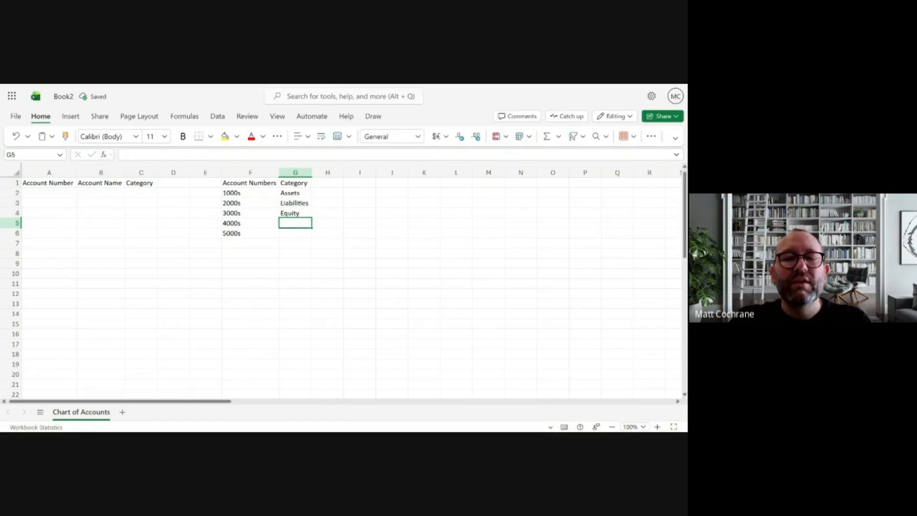
# Step: Label the 4000s range as Income and the 5000s range as Expenses in G5 and G6
pyautogui.write('Income')
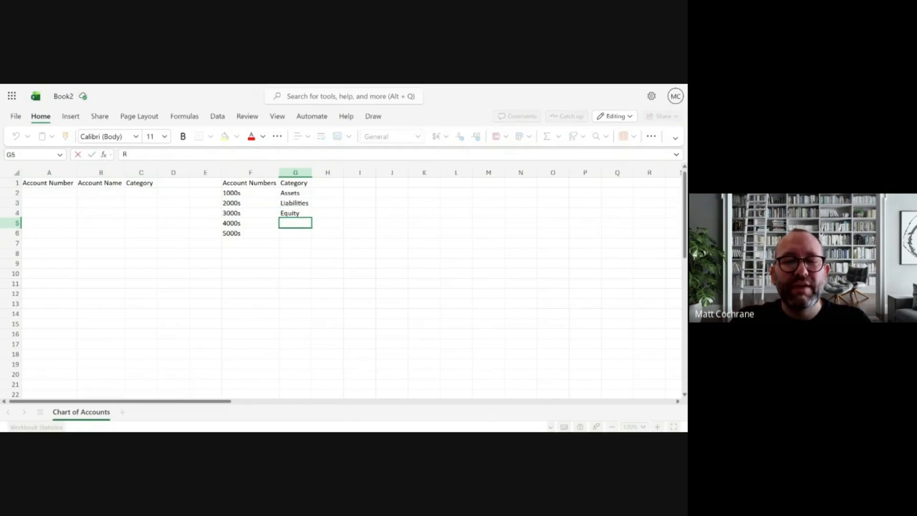
pyautogui.press('Return')
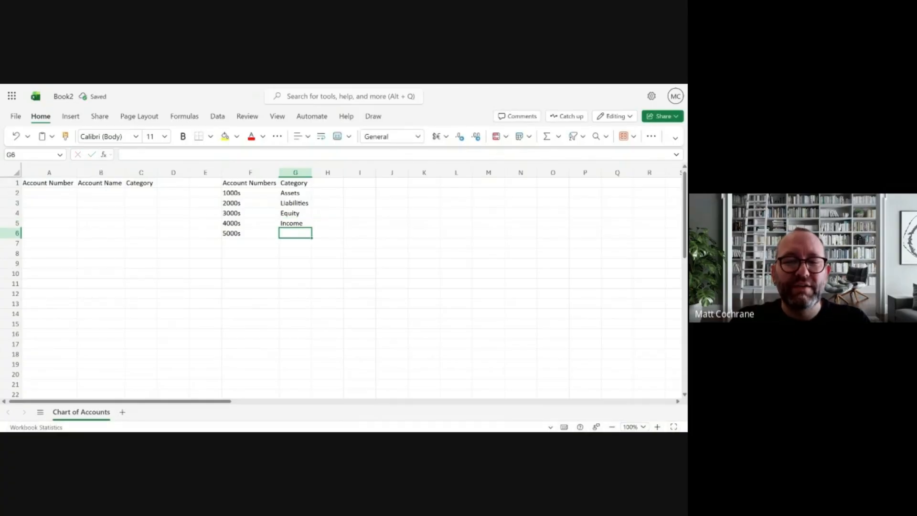
pyautogui.write('Expenses')
pyautogui.press('Return')
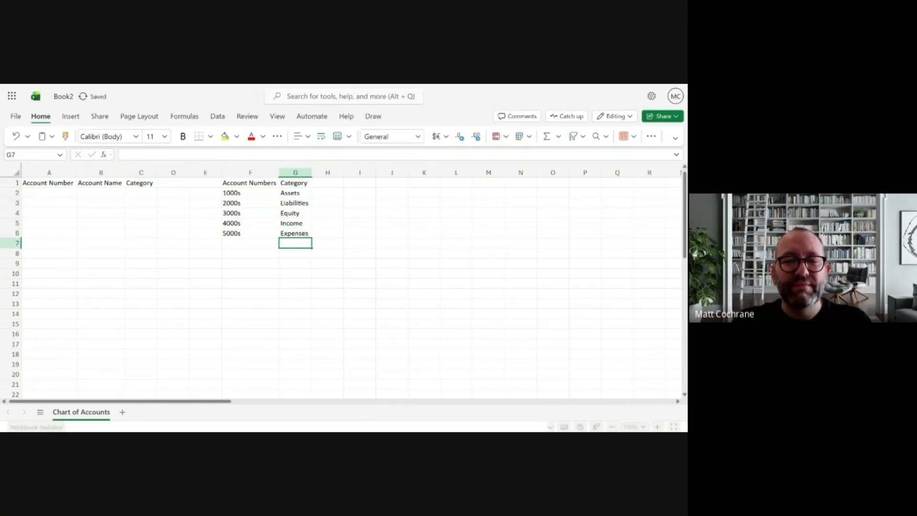
pyautogui.press('Up')
pyautogui.press('Up')
pyautogui.press('Left')
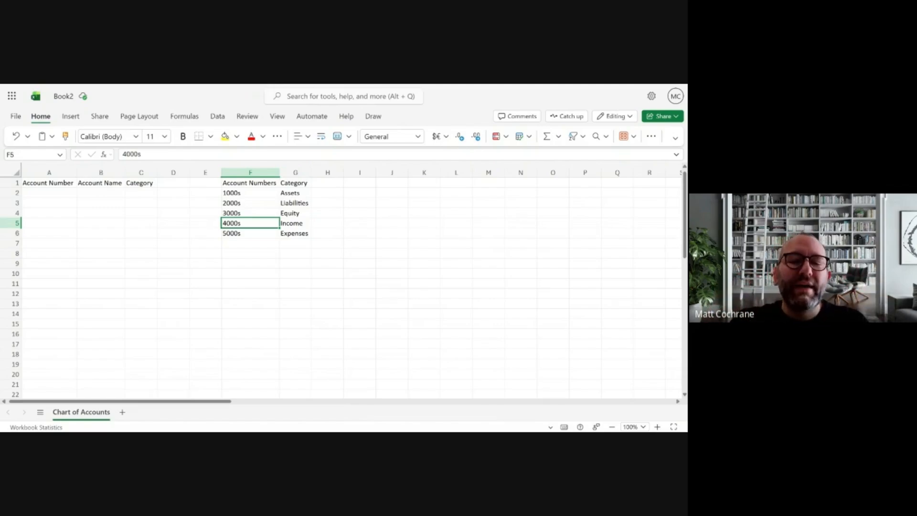
# Step: Fill row 2 of the chart of accounts with account number 1000, name Cash and category Asset
pyautogui.click(61, 193)
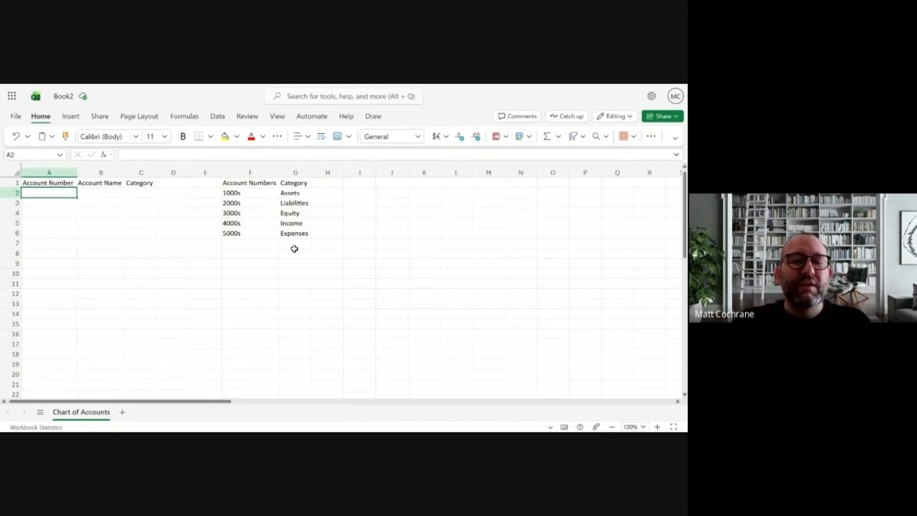
pyautogui.write('1000')
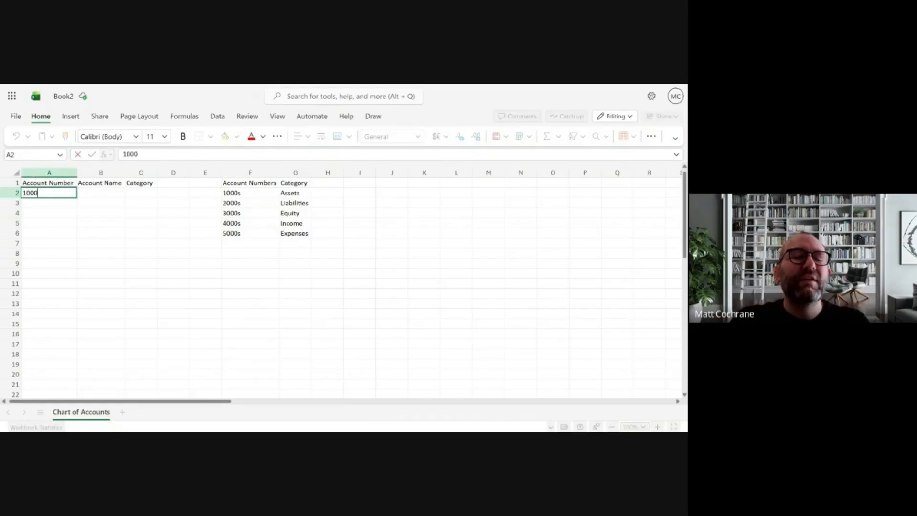
pyautogui.press('Tab')
pyautogui.write('Cash')
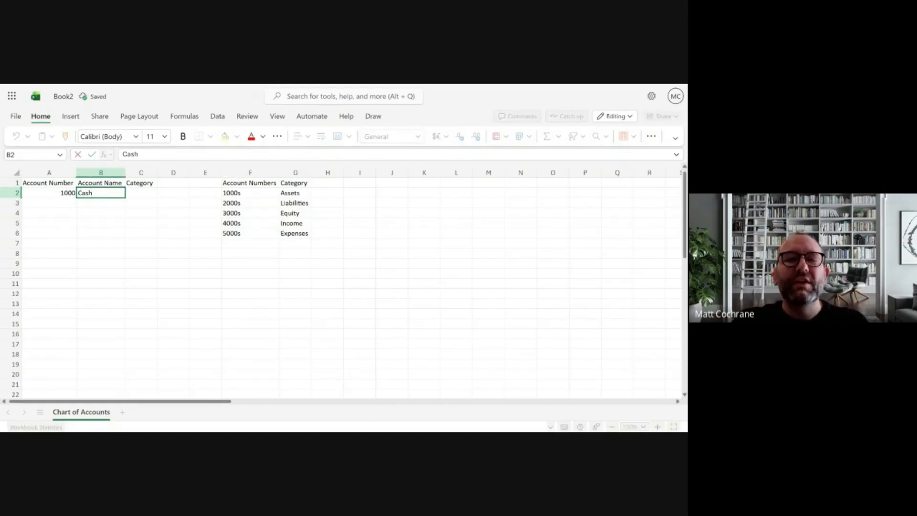
pyautogui.press('Tab')
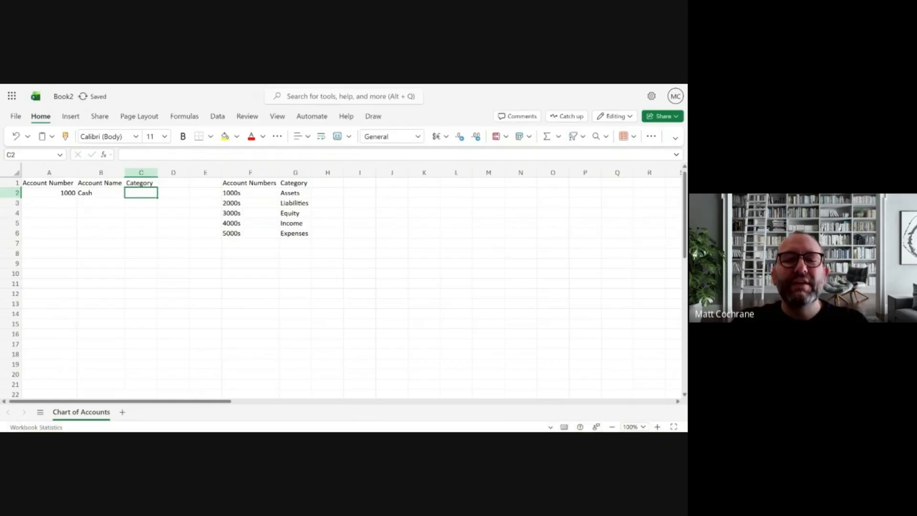
pyautogui.write('Asset')
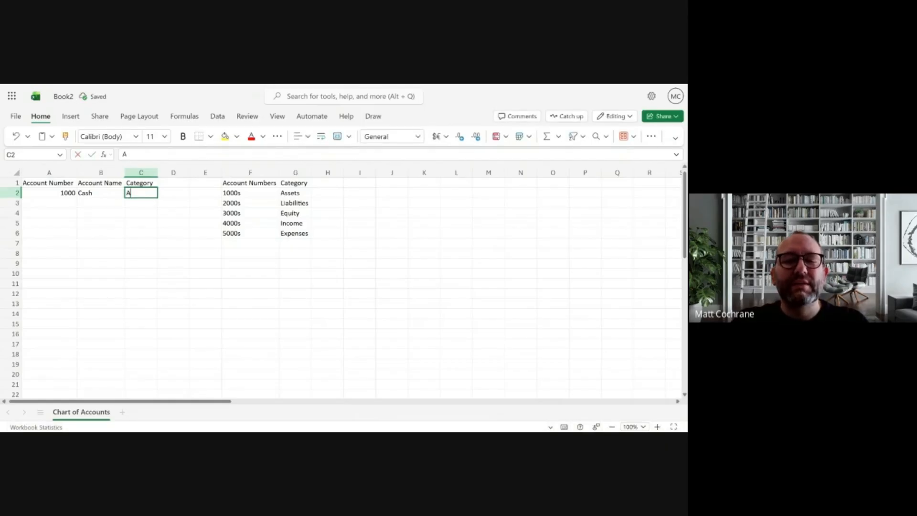
pyautogui.press('Return')
pyautogui.press('Left')
pyautogui.press('Left')
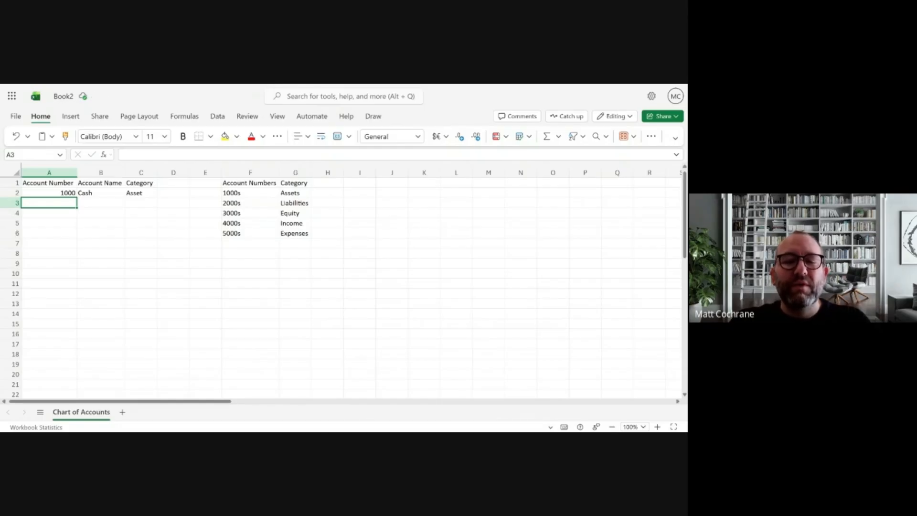
# Step: Fill row 3 of the chart of accounts with account number 1010, name Chequing Account and category Asset
pyautogui.write('1010')
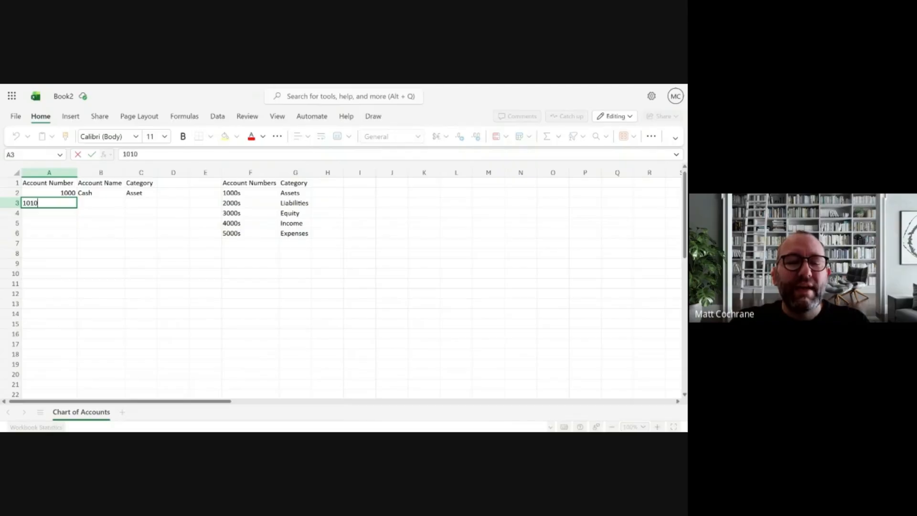
pyautogui.press('Tab')
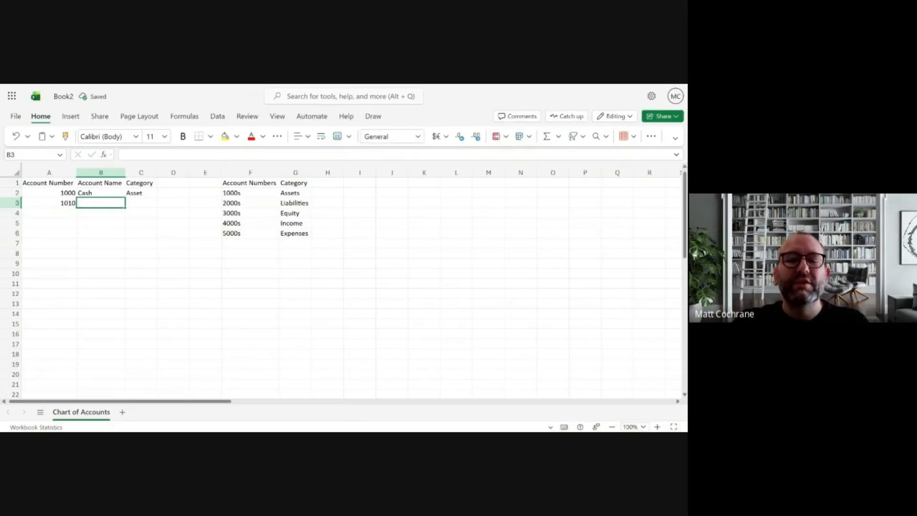
pyautogui.write('Cheq')
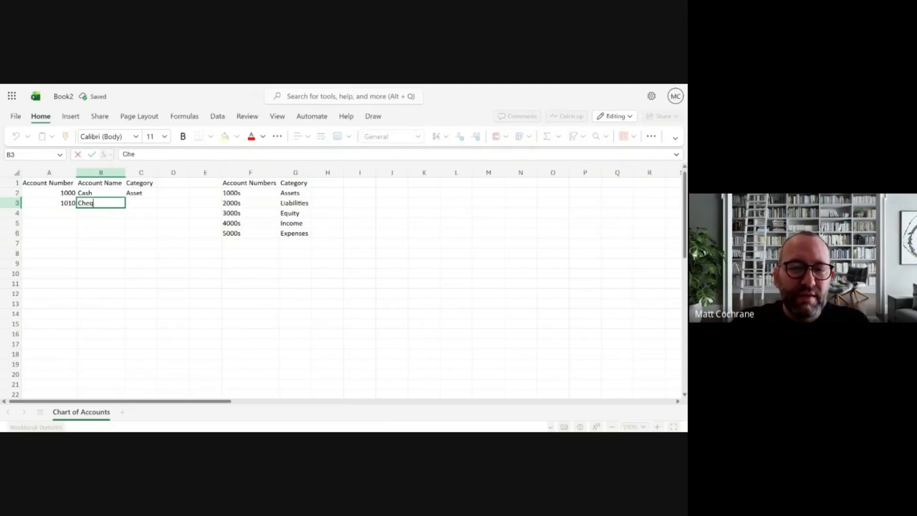
pyautogui.write('uing')
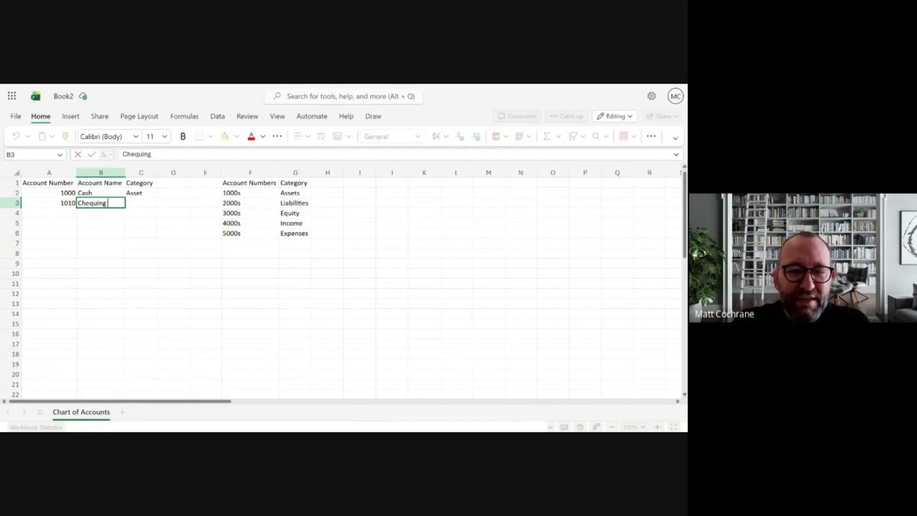
pyautogui.write(' Account')
pyautogui.press('Tab')
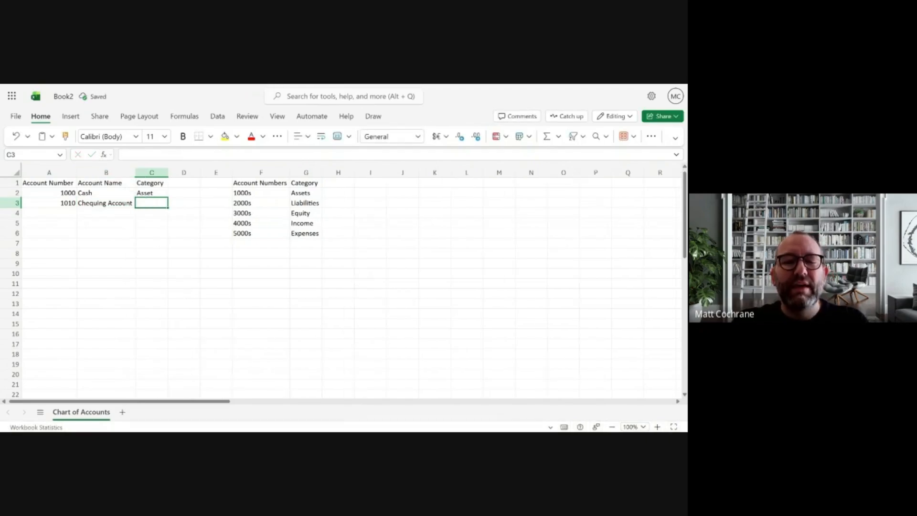
pyautogui.write('Asset')
pyautogui.press('Return')
pyautogui.click(183, 213)
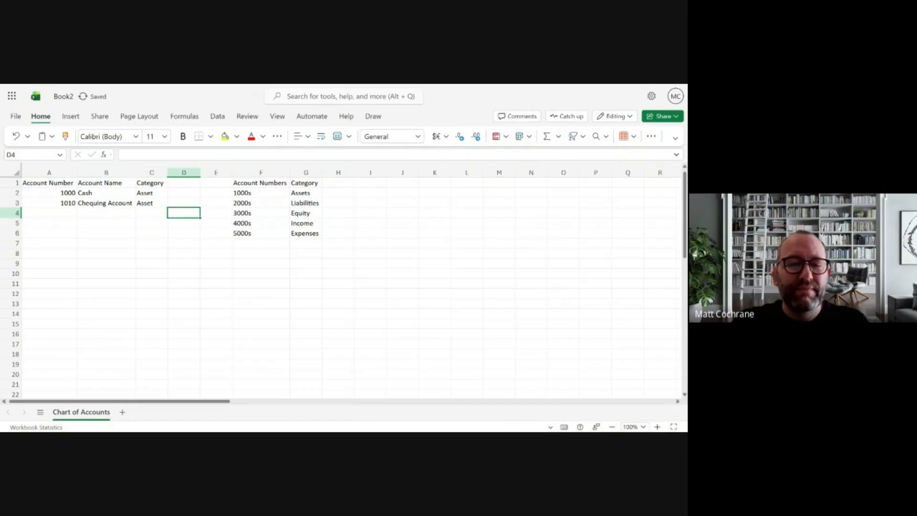
pyautogui.press('Left')
pyautogui.press('Left')
pyautogui.press('Left')
pyautogui.press('Up')
pyautogui.press('Right')
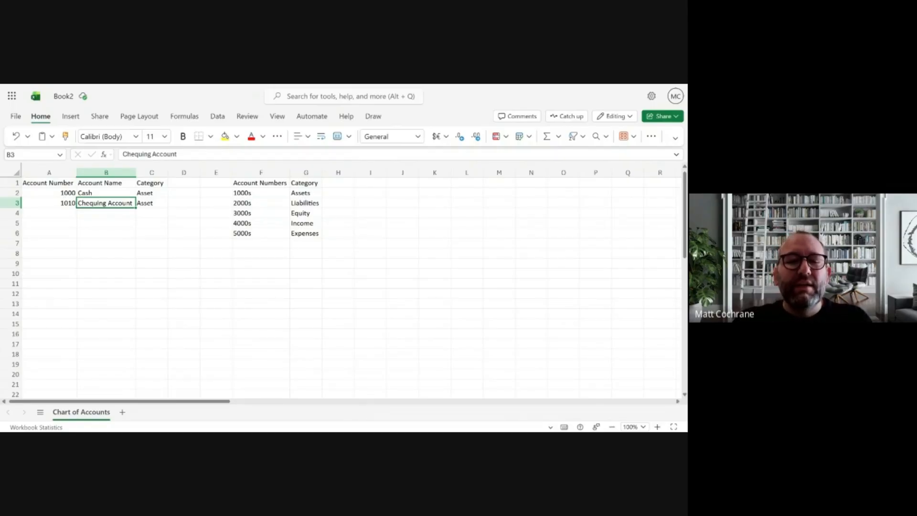
# Step: Fill row 4 of the chart of accounts with account number 1020, name Savings Account and category Asset
pyautogui.click(49, 213)
pyautogui.write('1020')
pyautogui.press('Tab')
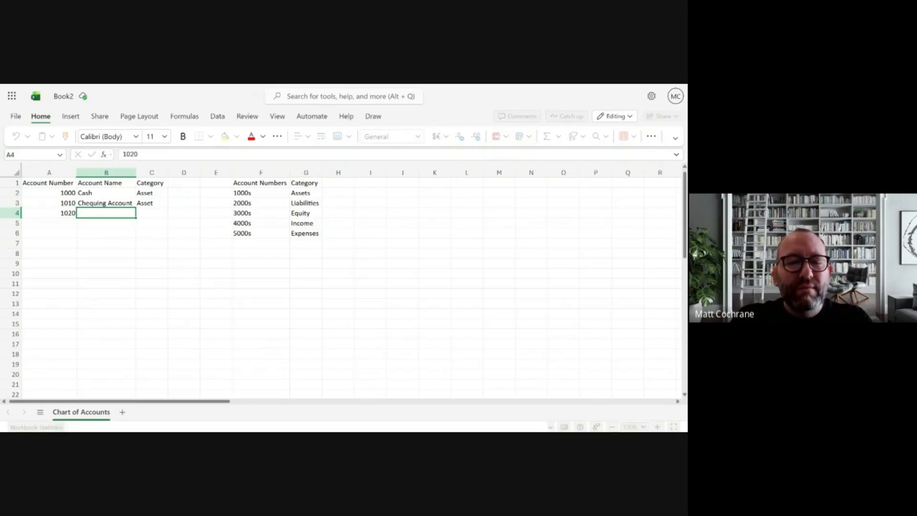
pyautogui.write('Savings')
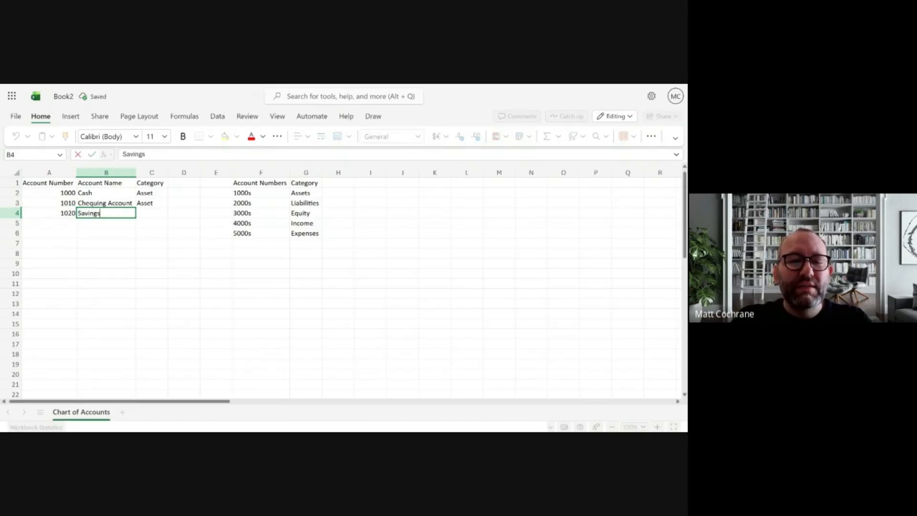
pyautogui.write(' Account')
pyautogui.press('Tab')
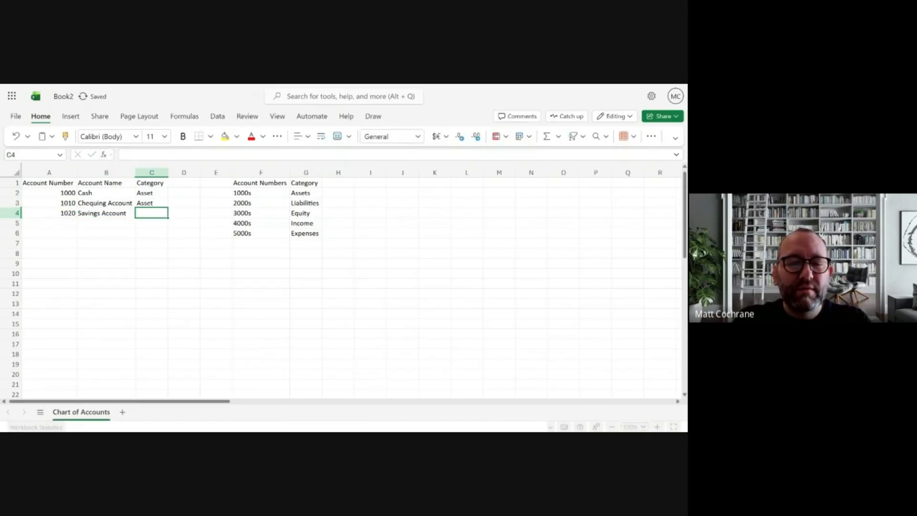
pyautogui.write('Asset')
pyautogui.press('Return')
# Step: Fill row 5 of the chart of accounts with account number 1100, name Receivables and category Asset
pyautogui.press('Left')
pyautogui.press('Left')
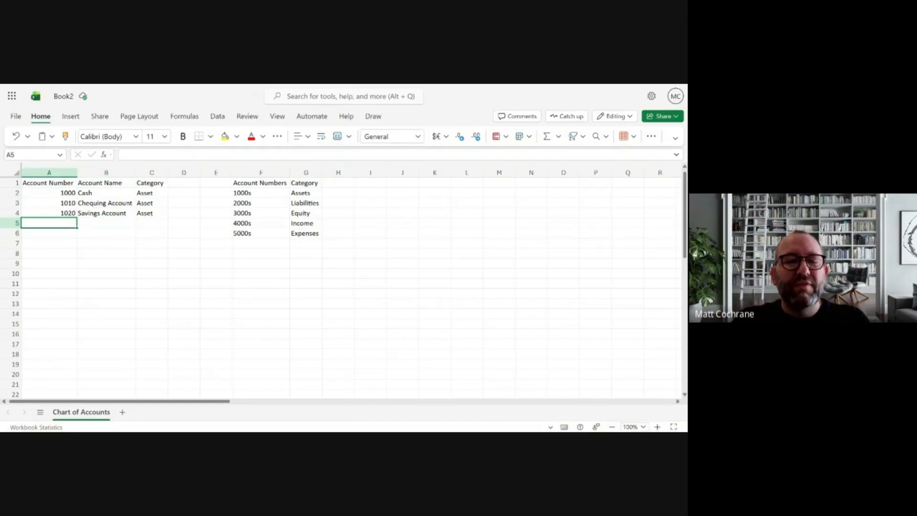
pyautogui.write('1100')
pyautogui.press('Tab')
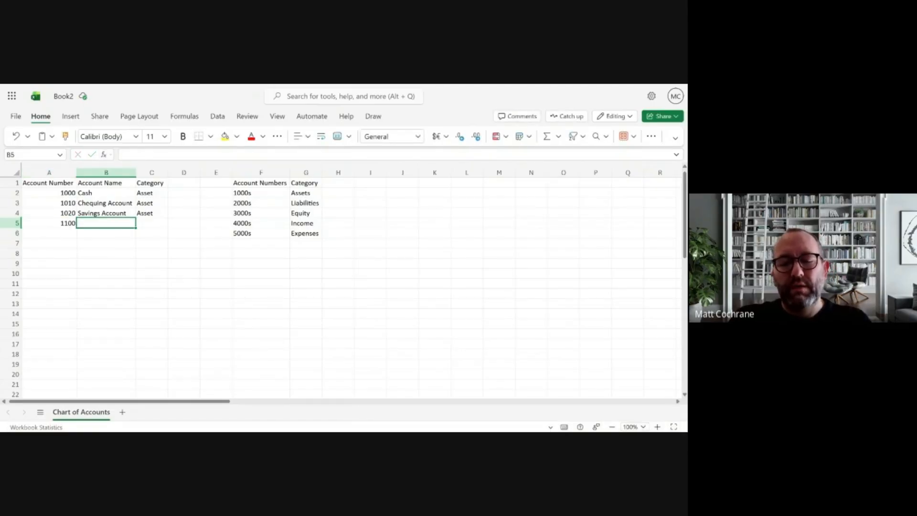
pyautogui.write('Receivable')
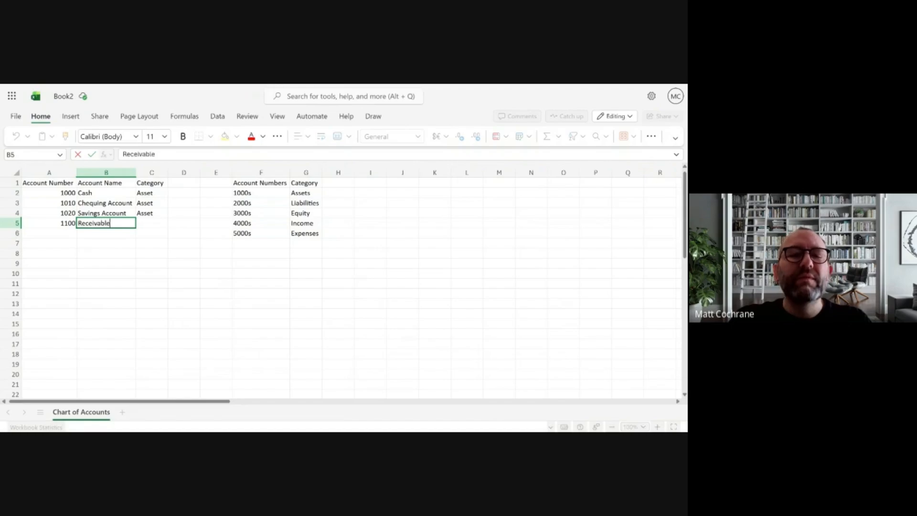
pyautogui.write('s')
# Step: Fill row 6 of the chart of accounts with account number 1200, name Vehicle and category Asset
pyautogui.write('Vehicle')
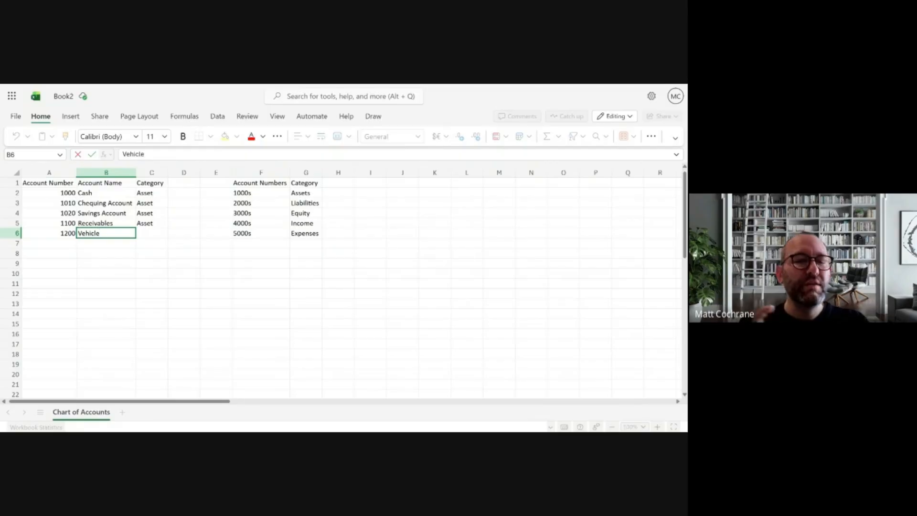
pyautogui.press('Tab')
pyautogui.write('A')
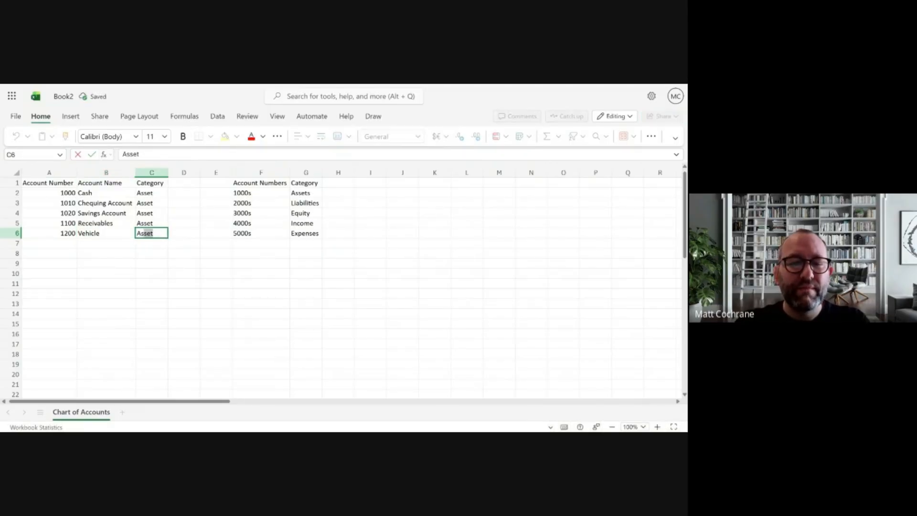
pyautogui.press('Return')
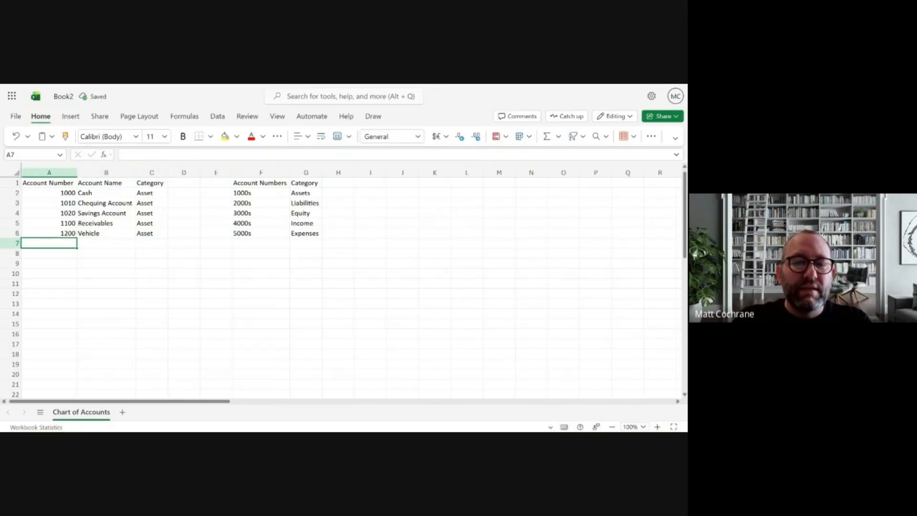
# Step: Fill row 7 of the chart of accounts with account number 1300, name Home and category Asset
pyautogui.write('130')
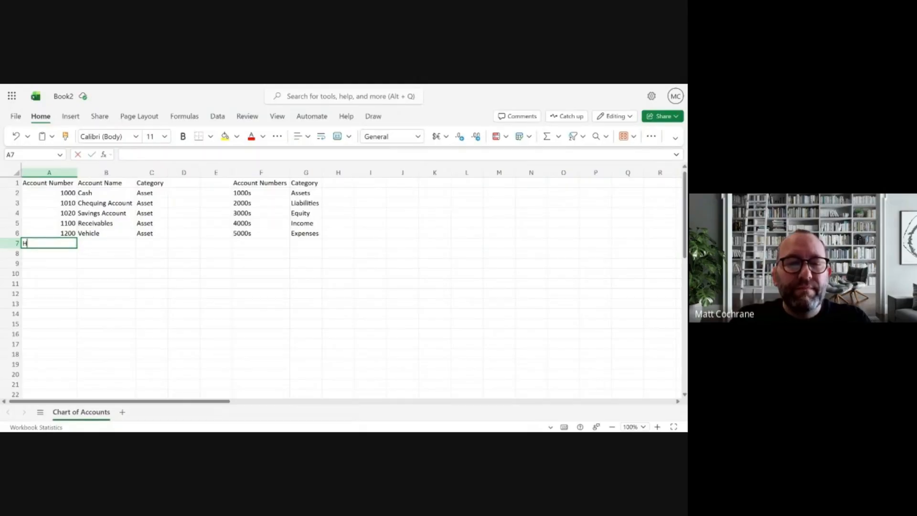
pyautogui.write('0')
pyautogui.press('Tab')
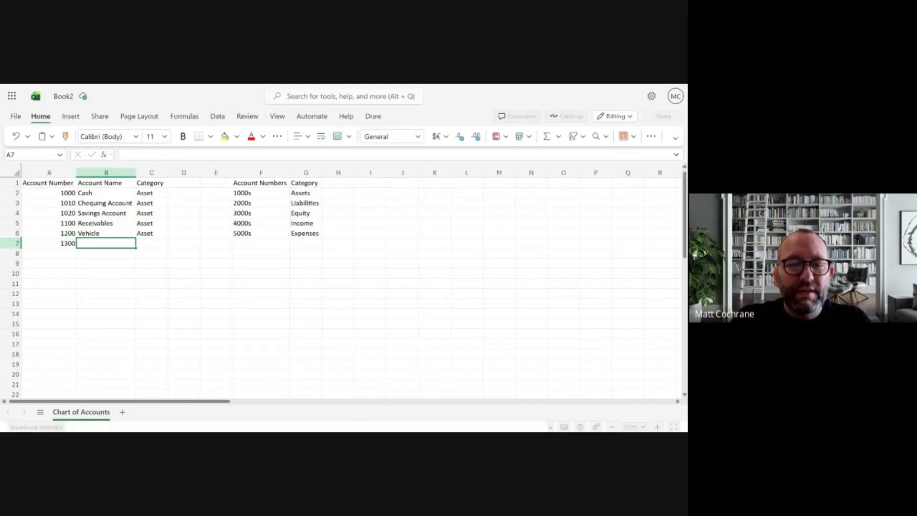
pyautogui.write('Home')
pyautogui.press('Tab')
pyautogui.write('A')
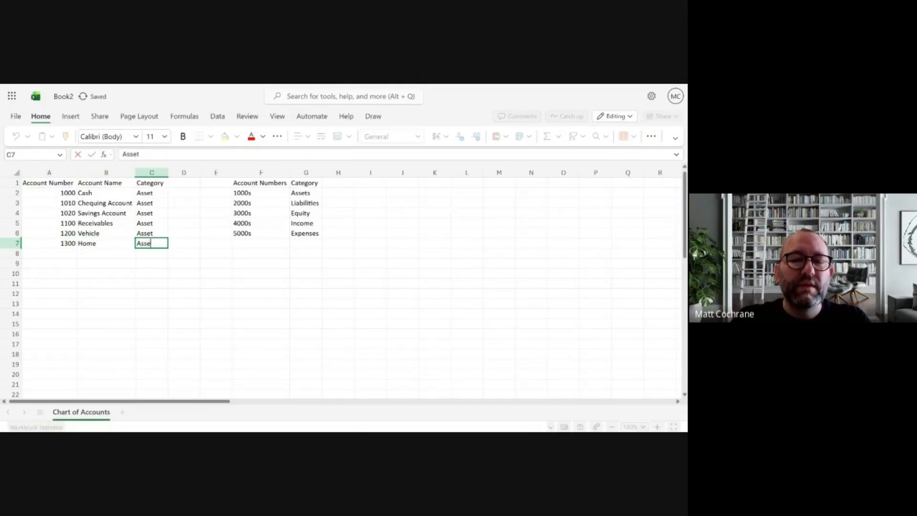
pyautogui.press('Return')
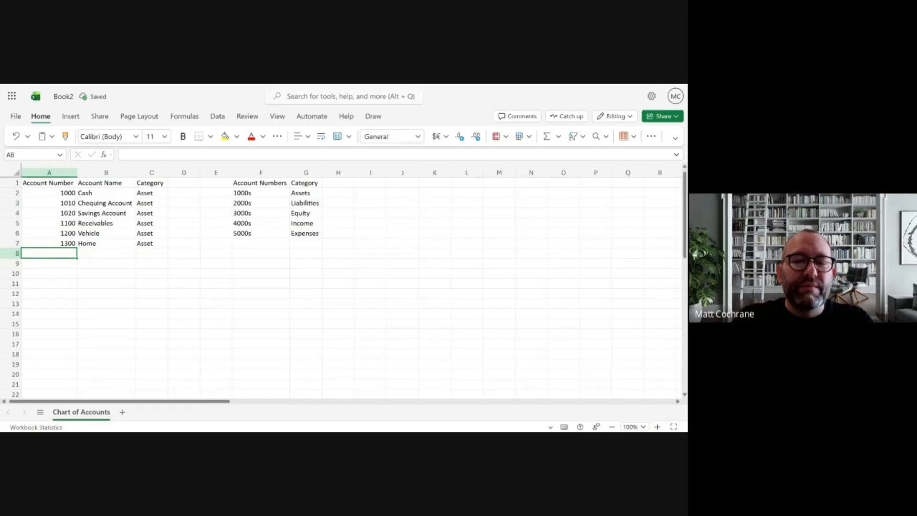
# Step: Fill row 8 of the chart of accounts with account number 1400, name Investments and category Asset
pyautogui.write('1400')
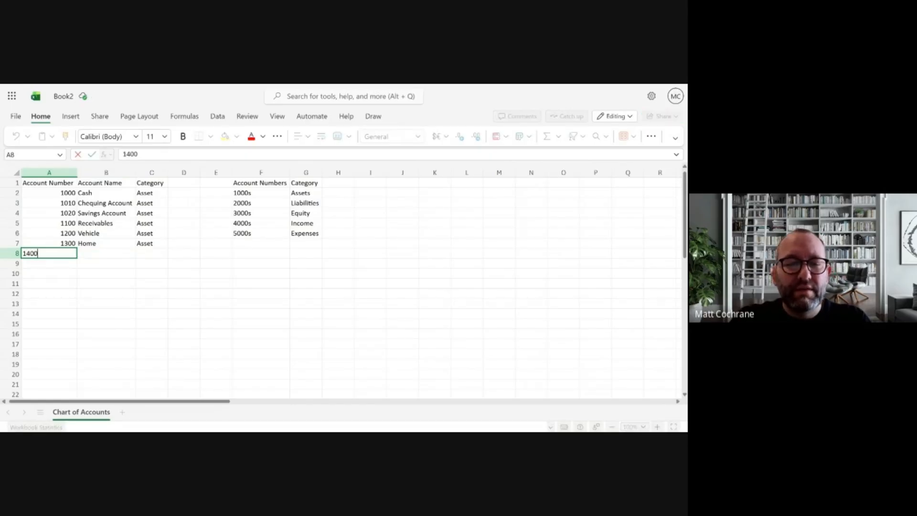
pyautogui.press('Tab')
pyautogui.write('Investments')
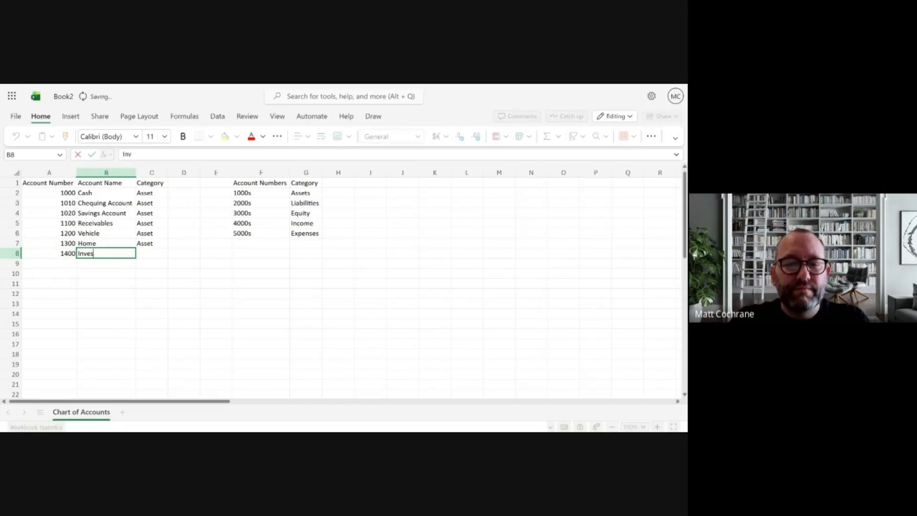
pyautogui.press('Tab')
pyautogui.write('Asset')
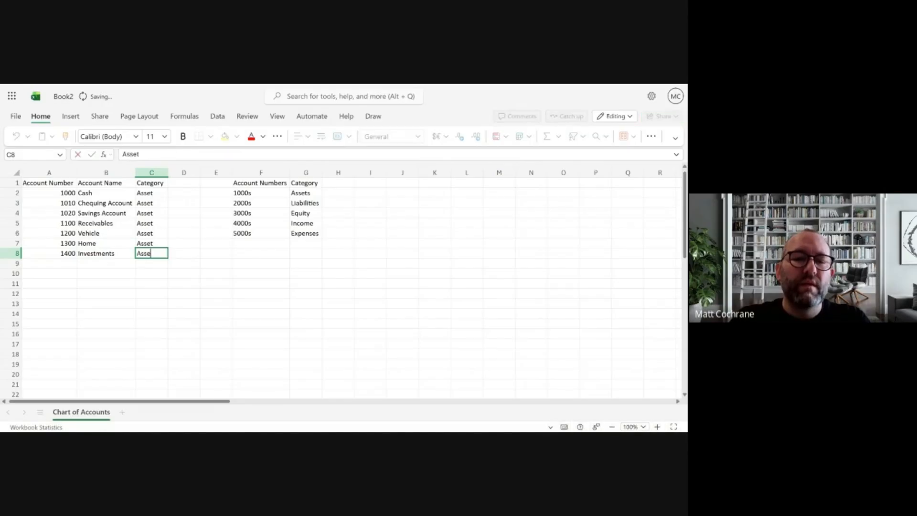
pyautogui.press('Return')
# Step: Fill row 9 of the chart of accounts with account number 2000, name Credit Card and category Liabilities
pyautogui.press('Left')
pyautogui.press('Up')
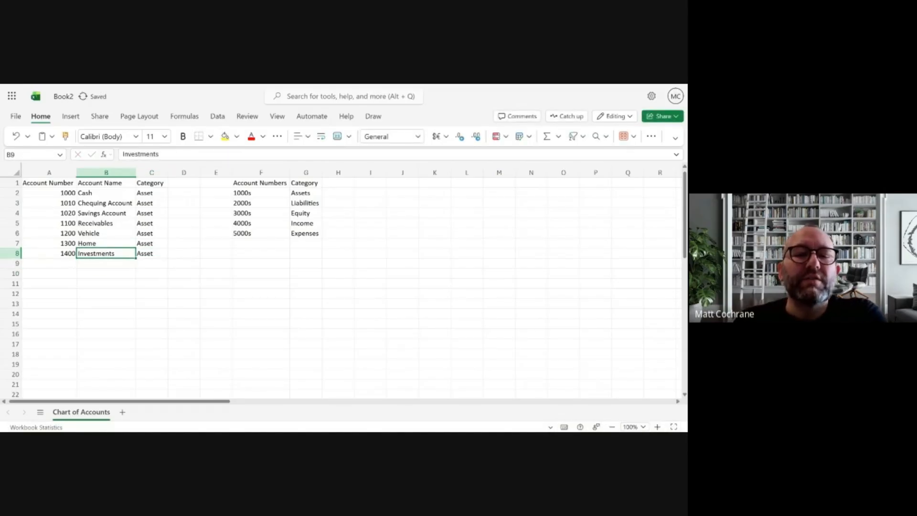
pyautogui.press('Left')
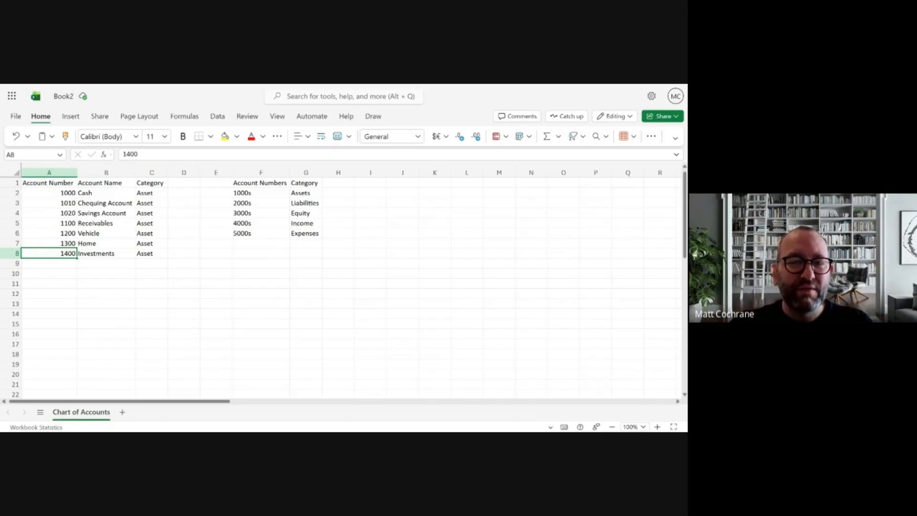
pyautogui.press('Down')
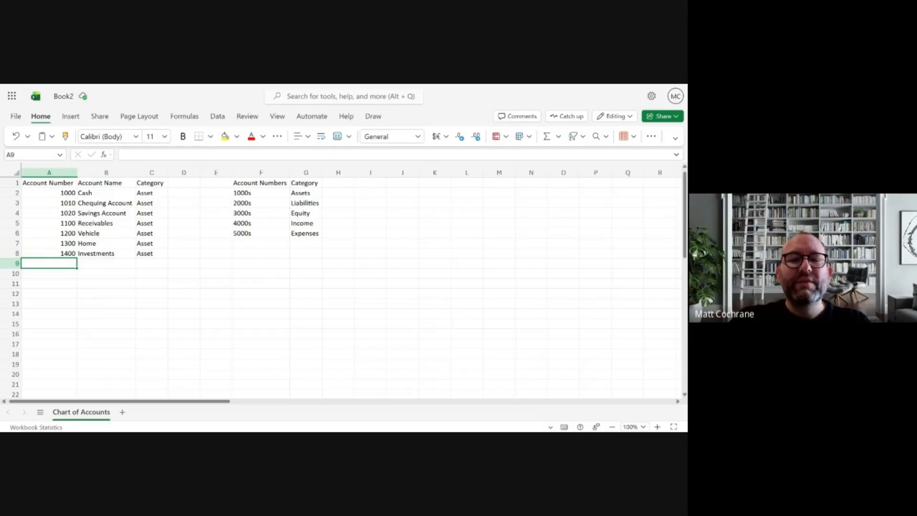
pyautogui.write('2000')
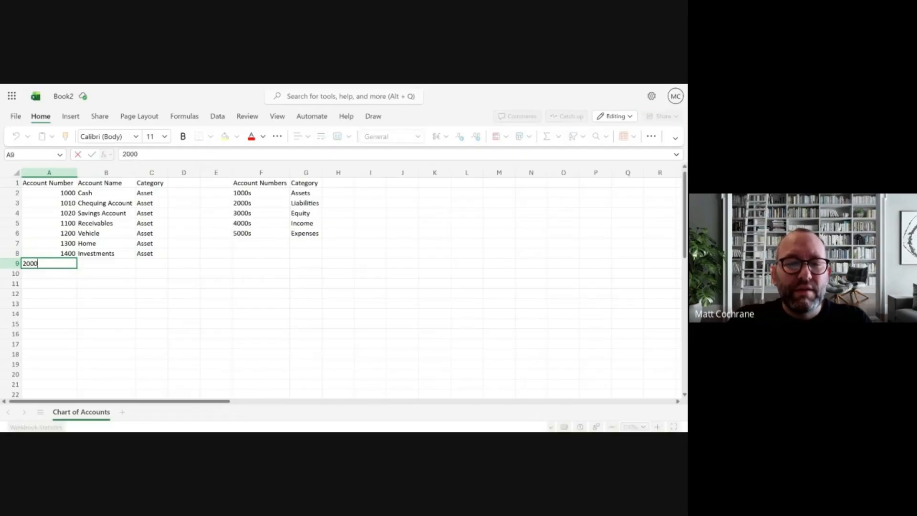
pyautogui.press('Tab')
pyautogui.write('Cred')
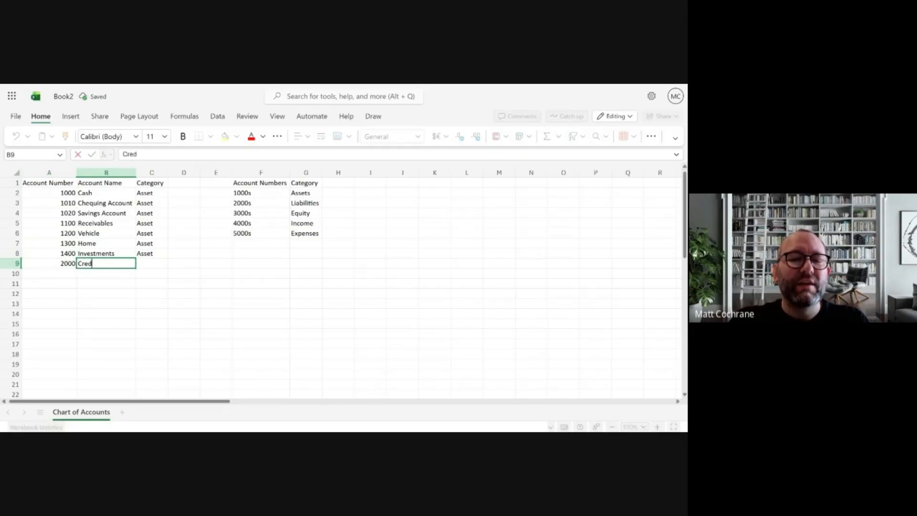
pyautogui.write('it Card')
pyautogui.press('Tab')
pyautogui.write('Liabilities')
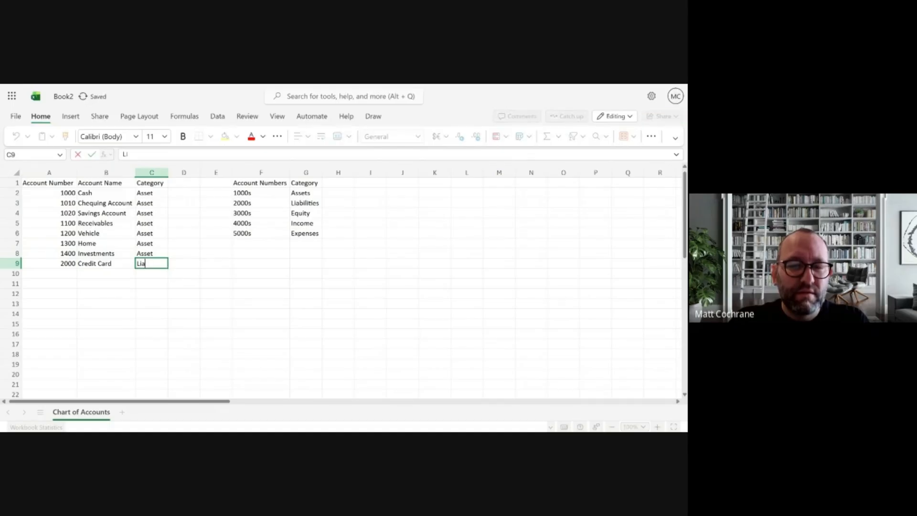
pyautogui.press('Return')
# Step: Change the Credit Card account's category in C9 to the singular Liability
pyautogui.click(152, 263)
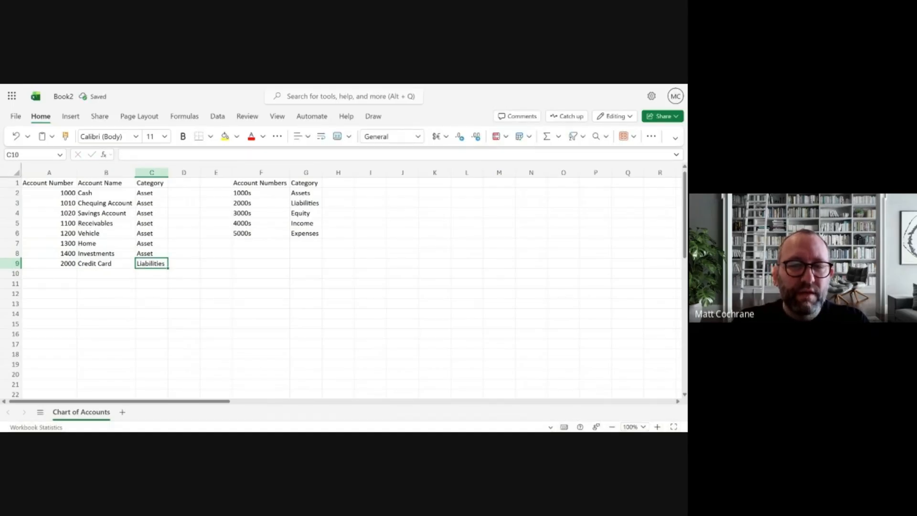
pyautogui.write('Liability')
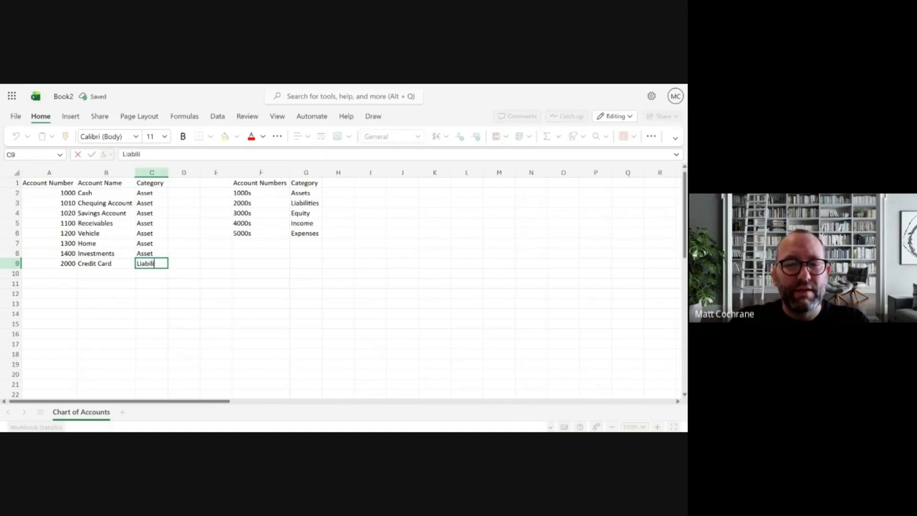
pyautogui.press('Return')
# Step: Fill row 10 of the chart of accounts with account number 2100, name Personal Loan and category Liability
pyautogui.press('Left')
pyautogui.press('Left')
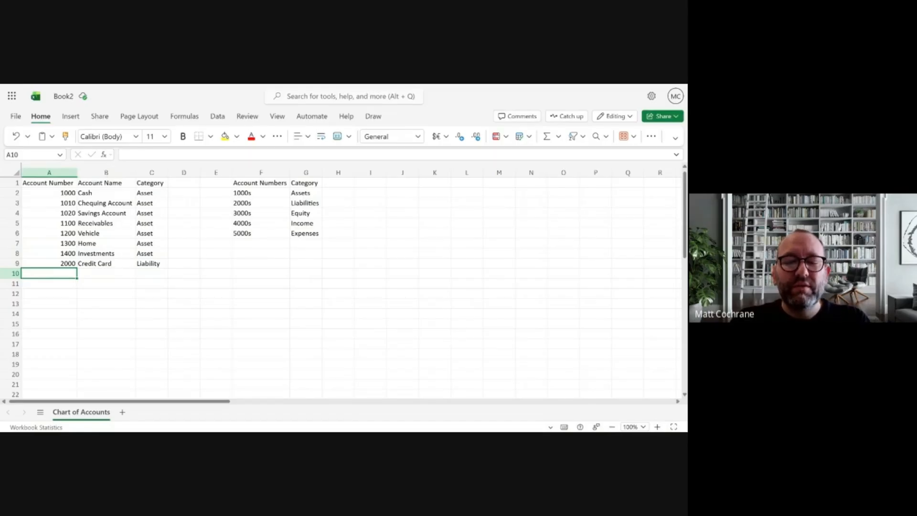
pyautogui.write('2100')
pyautogui.press('Tab')
pyautogui.write('Personal')
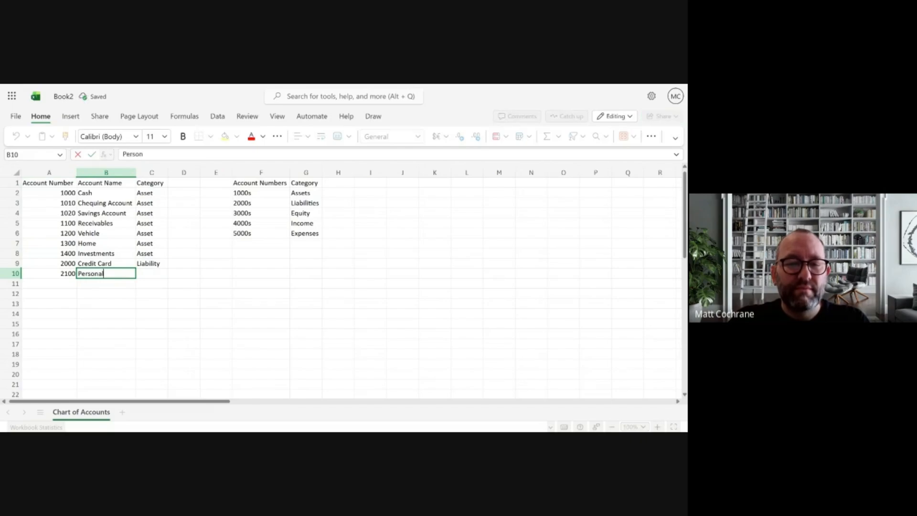
pyautogui.write(' Loan')
pyautogui.press('Tab')
pyautogui.write('L')
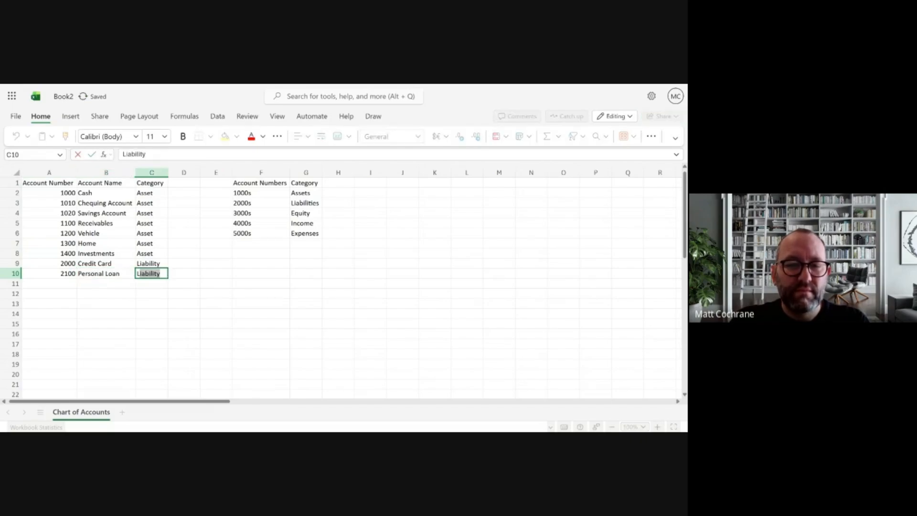
pyautogui.press('Return')
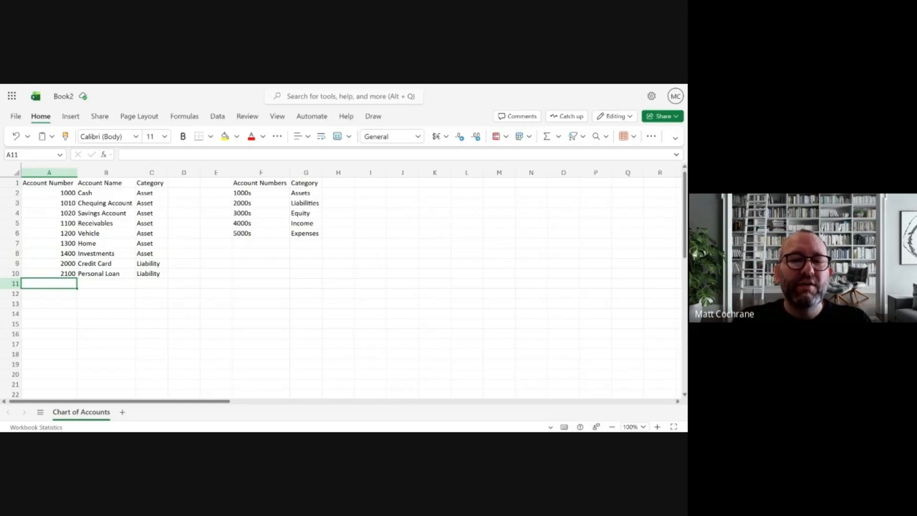
# Step: Fill row 11 of the chart of accounts with account number 2200, name Auto Loan and category Liability
pyautogui.write('2200')
pyautogui.press('Tab')
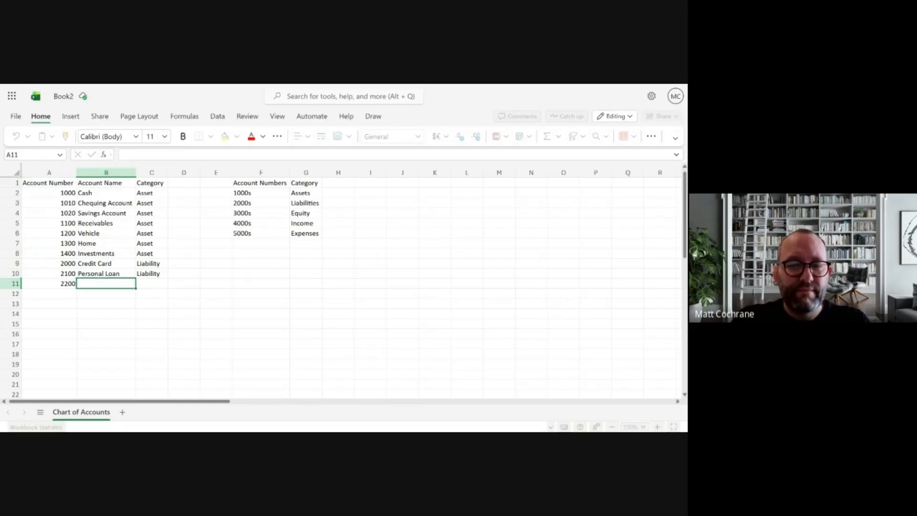
pyautogui.write('Auto Loan')
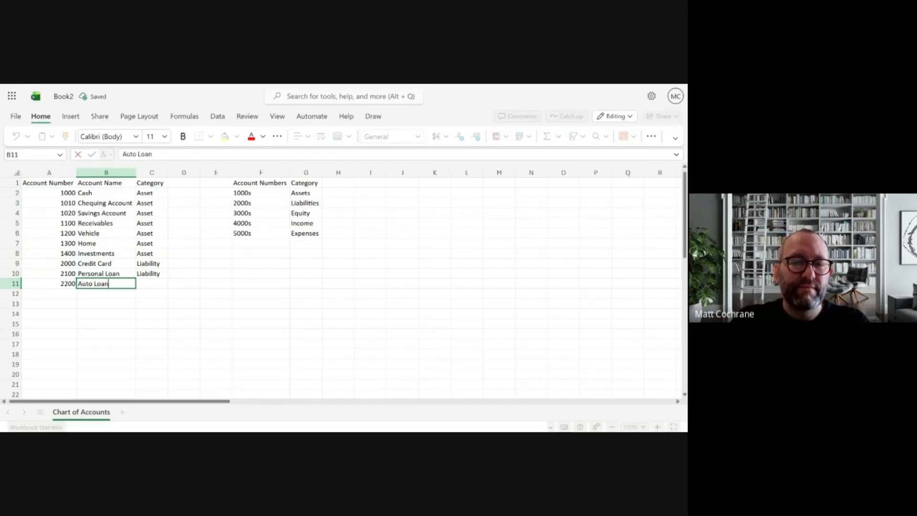
pyautogui.press('Return')
pyautogui.press('Up')
pyautogui.press('Right')
pyautogui.write('Liability')
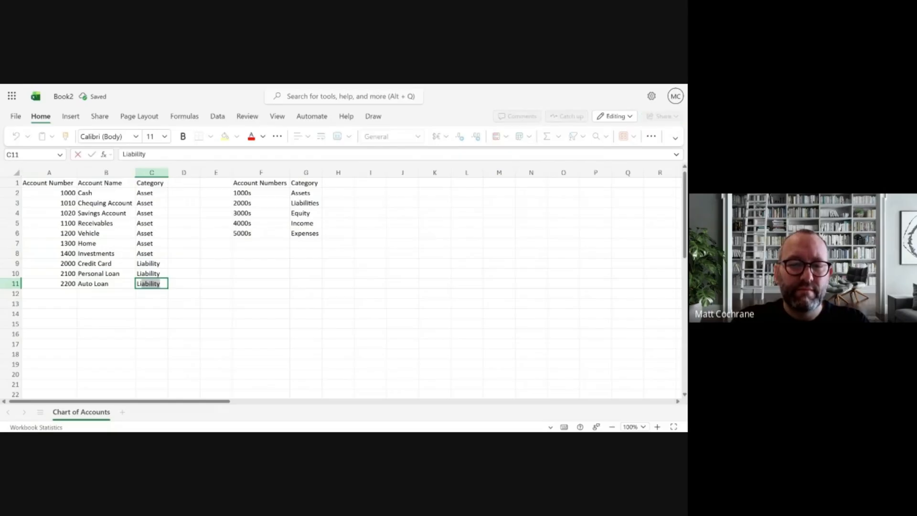
pyautogui.press('Right')
pyautogui.press('Down')
pyautogui.press('Left')
pyautogui.press('Left')
pyautogui.press('Left')
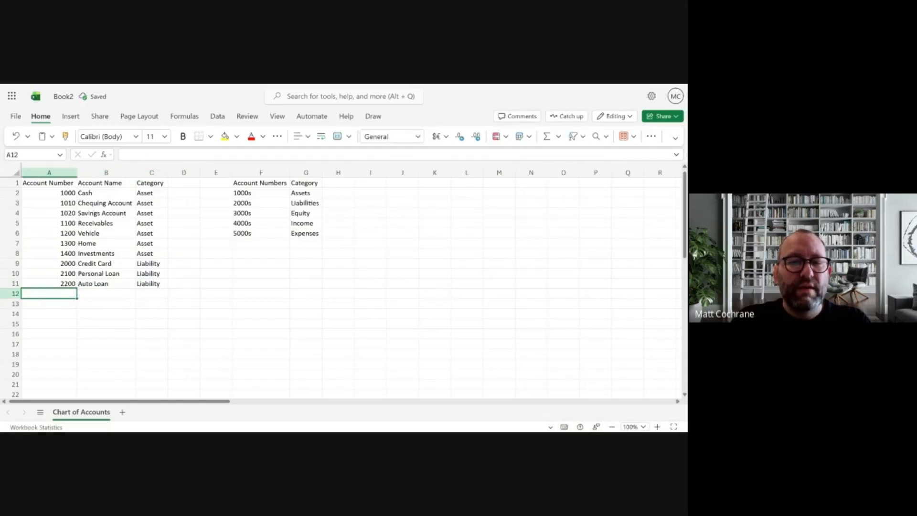
# Step: Fill row 12 of the chart of accounts with account number 2300, name Mortgage and category Liability
pyautogui.write('2300')
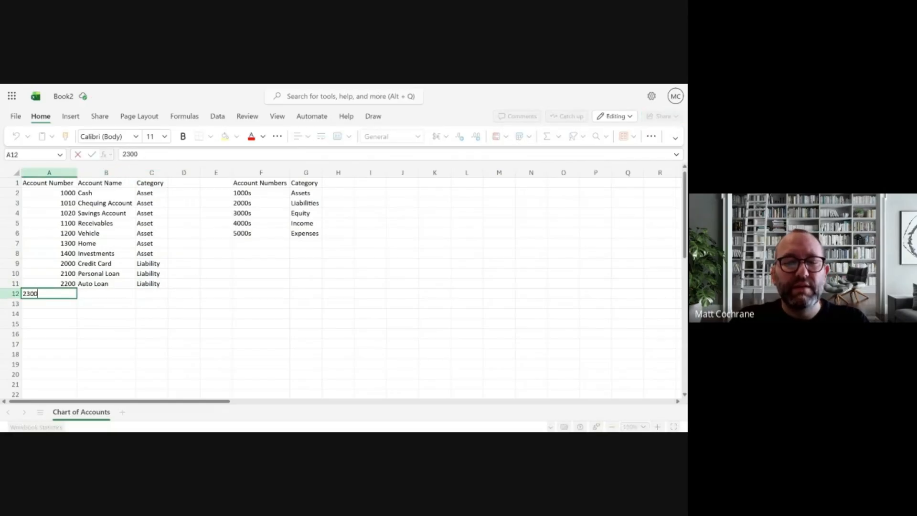
pyautogui.press('Right')
pyautogui.write('Mortgage')
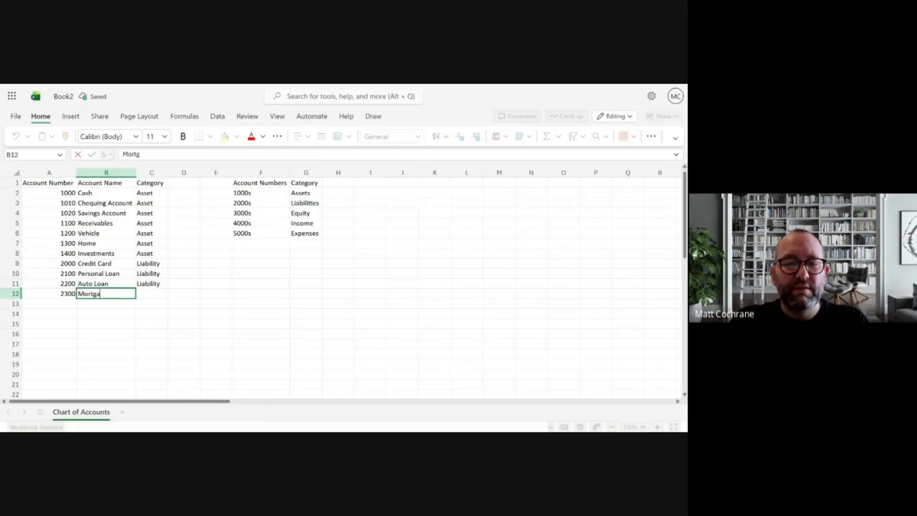
pyautogui.press('Right')
pyautogui.write('L')
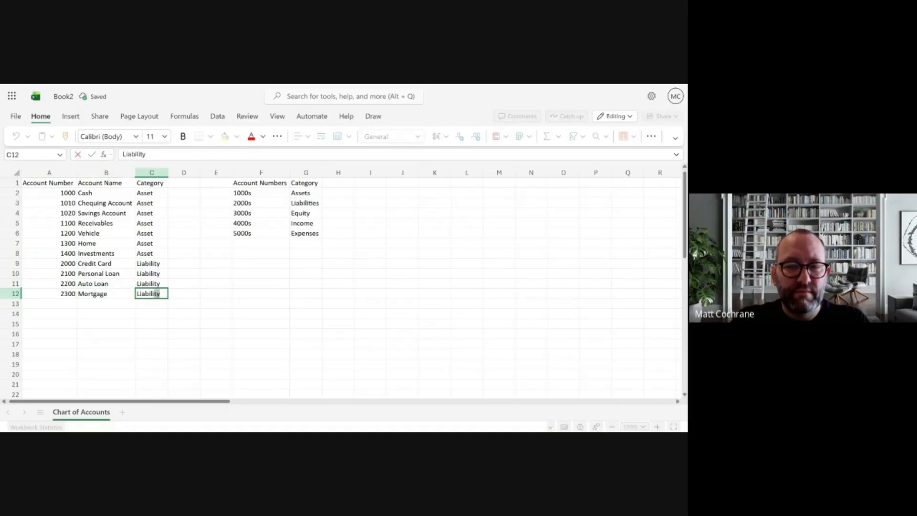
pyautogui.press('Return')
pyautogui.press('Left')
pyautogui.press('Left')
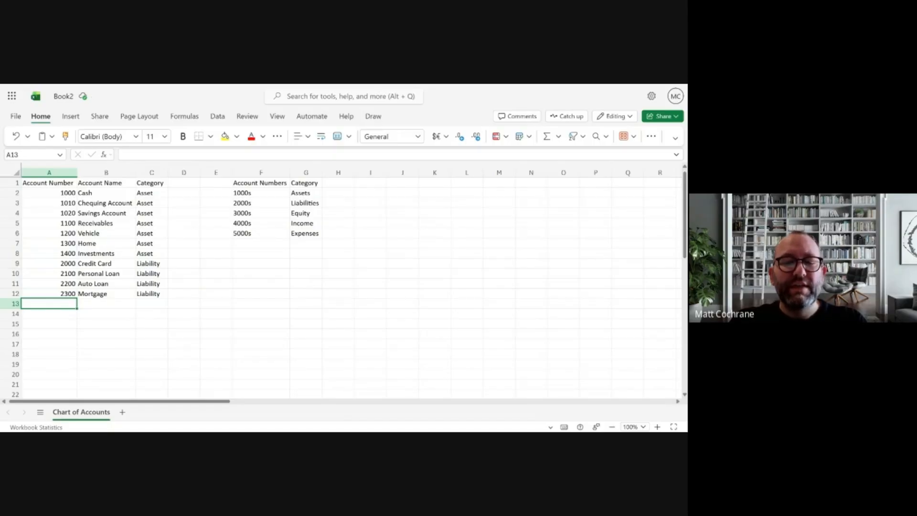
# Step: Fill row 13 of the chart of accounts with account number 3000, name Net Worth and category Equity
pyautogui.write('3000')
pyautogui.press('Right')
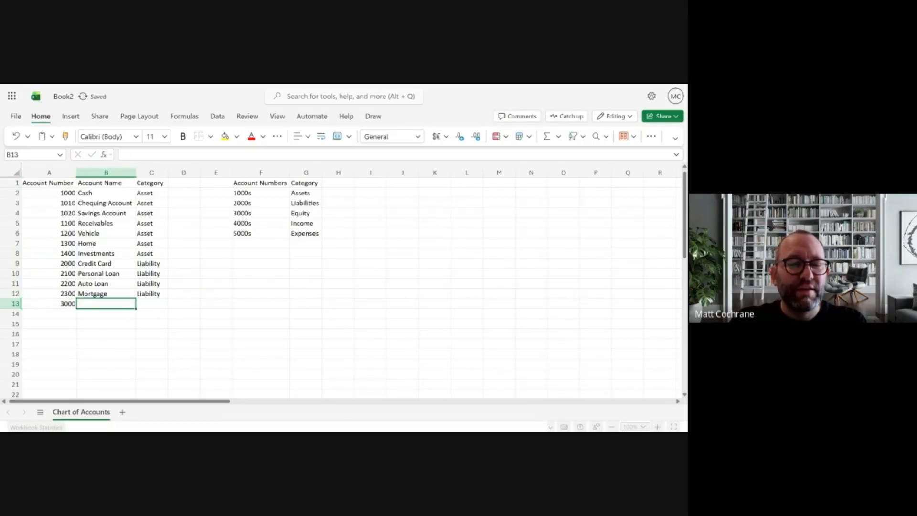
pyautogui.write('Net')
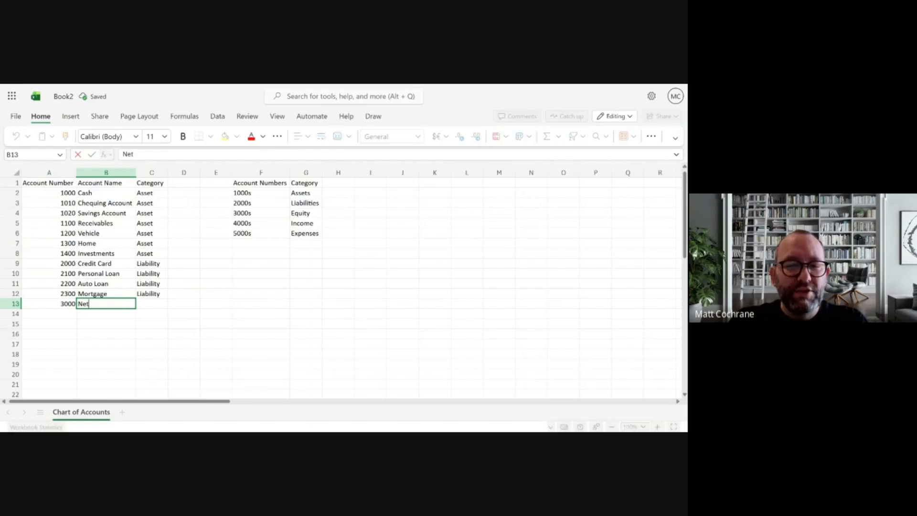
pyautogui.write(' Worth')
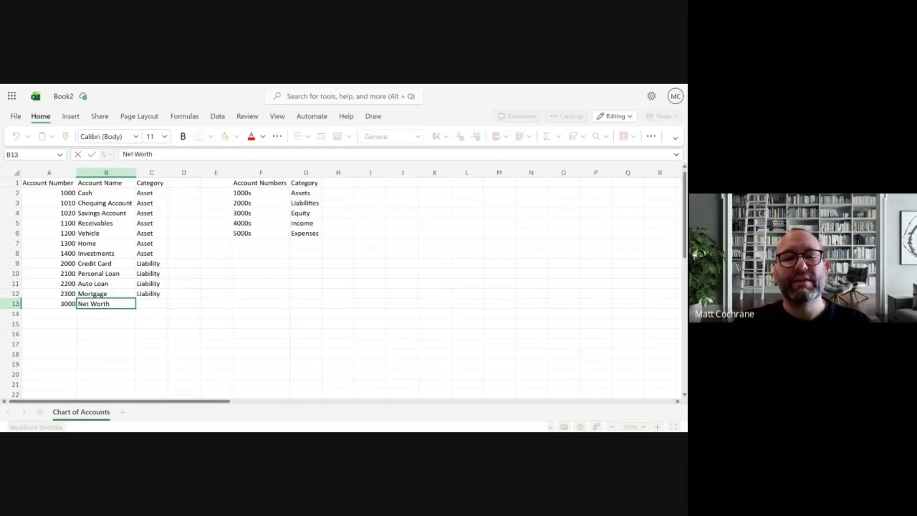
pyautogui.press('Tab')
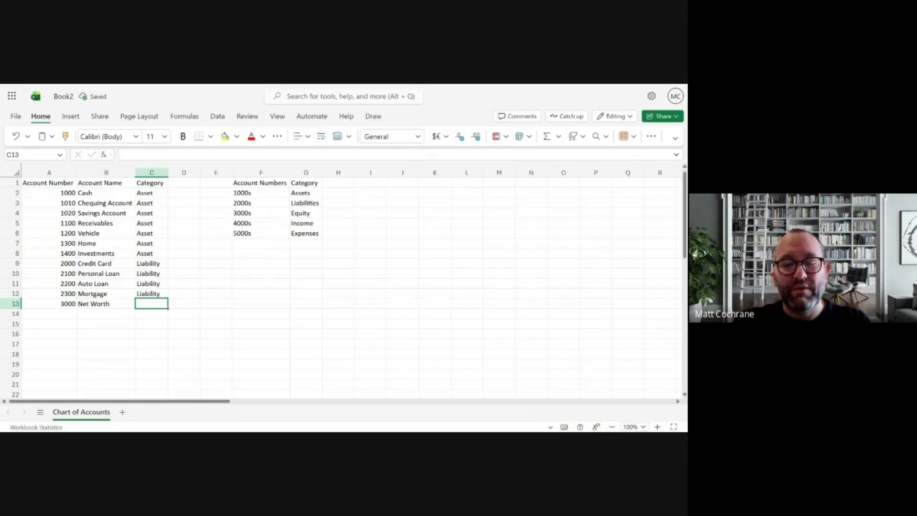
pyautogui.write('Equity')
pyautogui.press('Return')
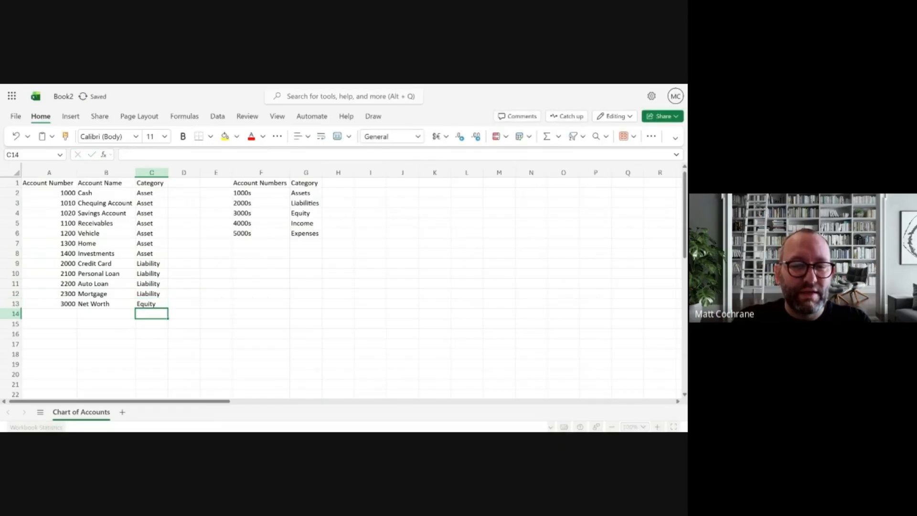
pyautogui.press('Left')
pyautogui.press('Left')
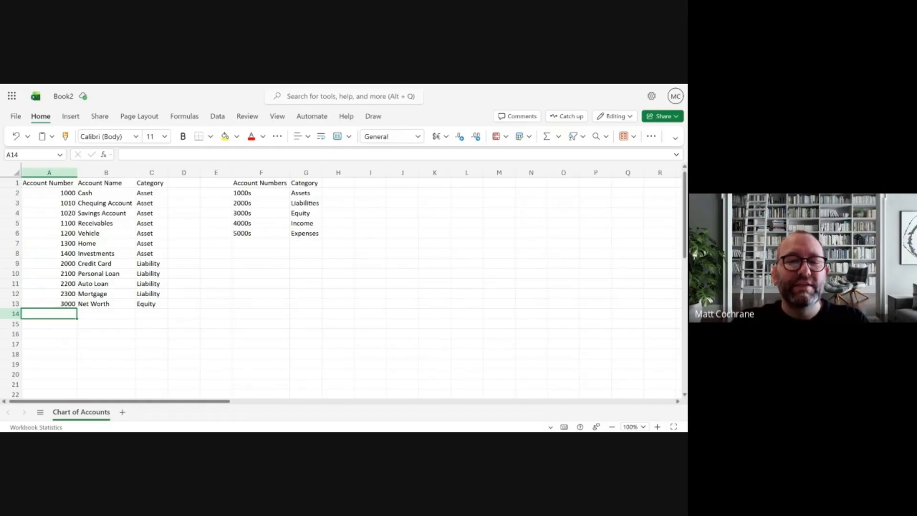
# Step: Fill row 14 of the chart of accounts with account number 4000, name Salaries/Wages and category Income
pyautogui.write('4000')
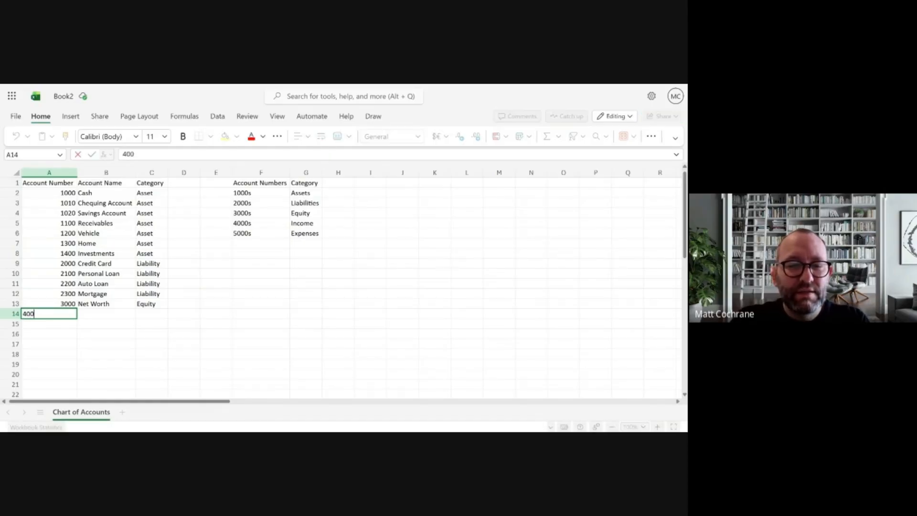
pyautogui.press('Tab')
pyautogui.write('Salaries')
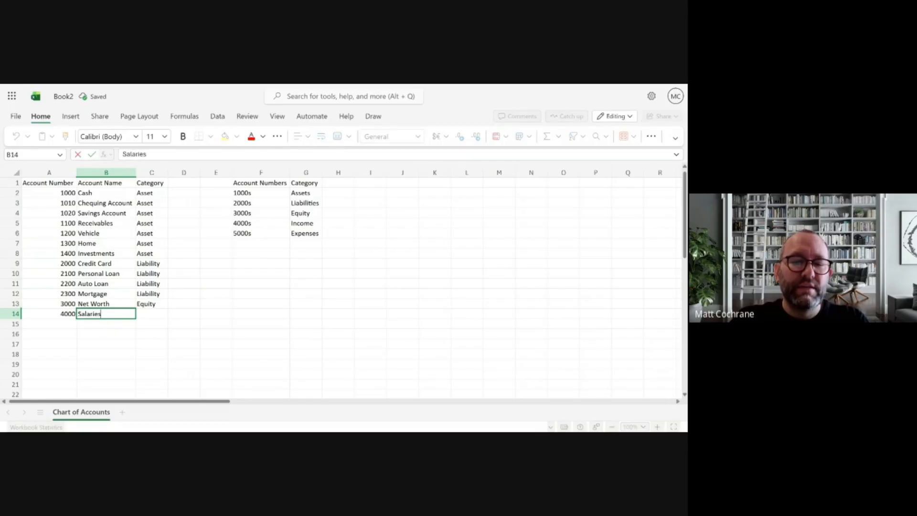
pyautogui.write('/Wages')
pyautogui.press('Tab')
pyautogui.write('I')
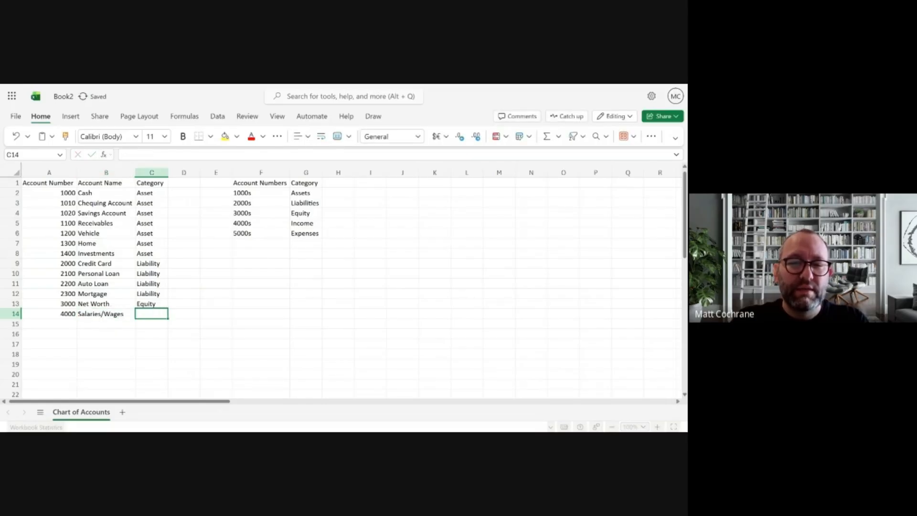
pyautogui.write('ncome')
pyautogui.press('Return')
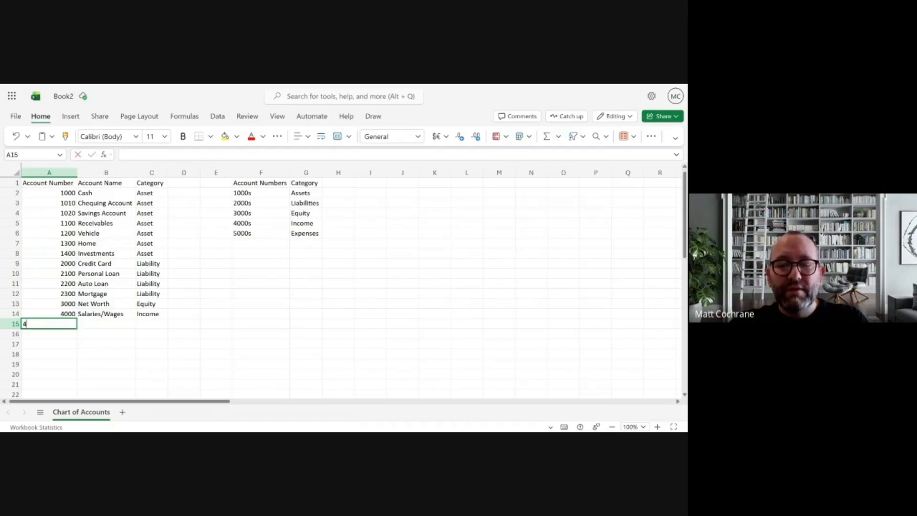
# Step: Fill row 15 of the chart of accounts with account number 4100, name Freelance Income and category Income
pyautogui.write('4100')
pyautogui.press('Tab')
pyautogui.write('Freelance')
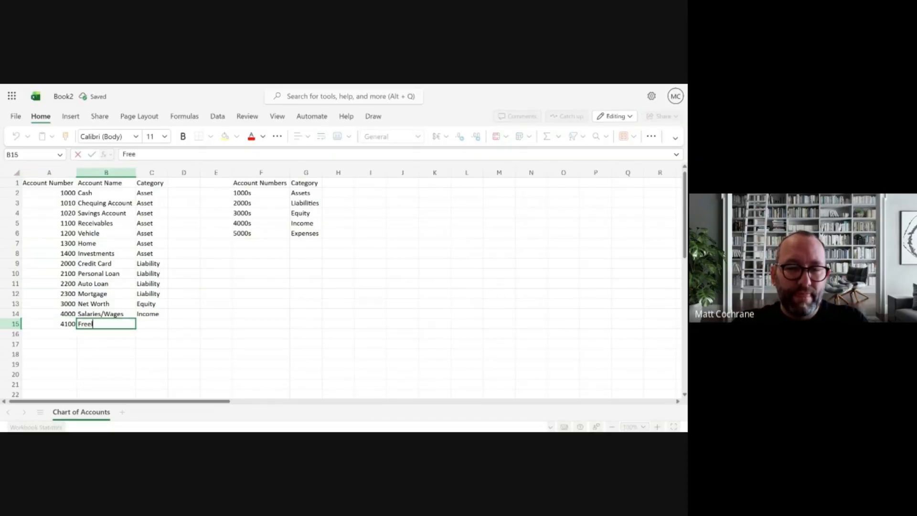
pyautogui.write(' Income')
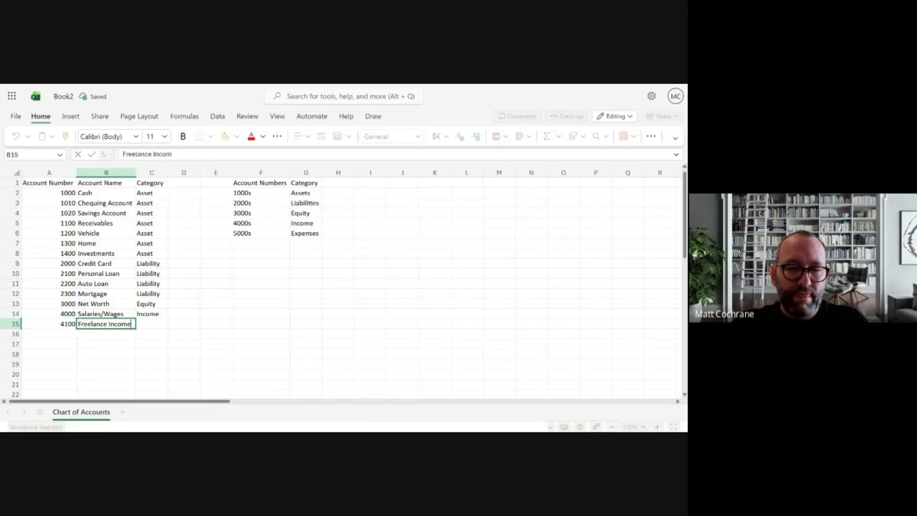
pyautogui.press('Tab')
pyautogui.write('Incom')
pyautogui.press('Return')
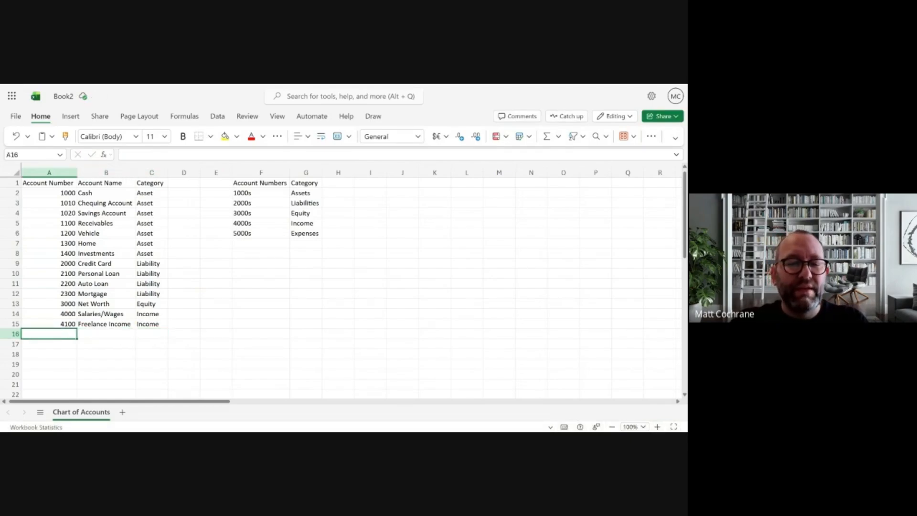
# Step: Fill row 16 of the chart of accounts with account number 4200, name Investment Income and category Income
pyautogui.write('4200')
pyautogui.press('Tab')
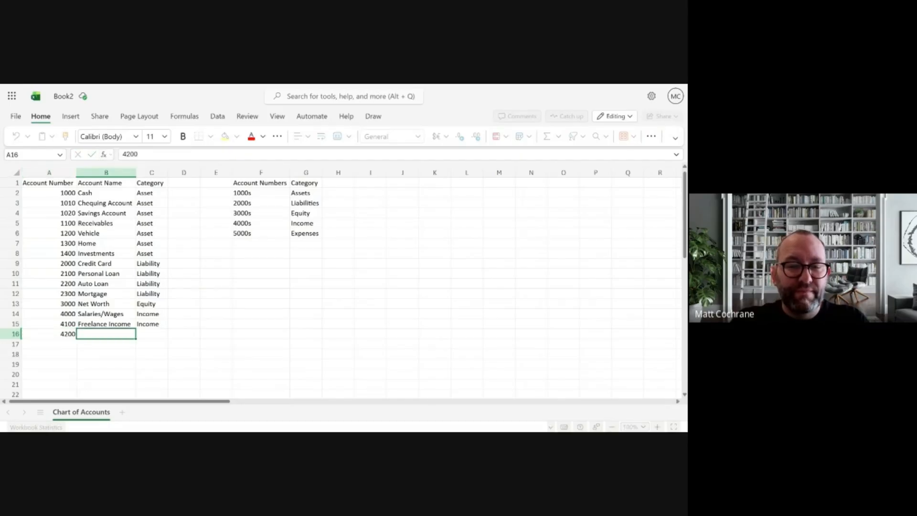
pyautogui.write('Investment I')
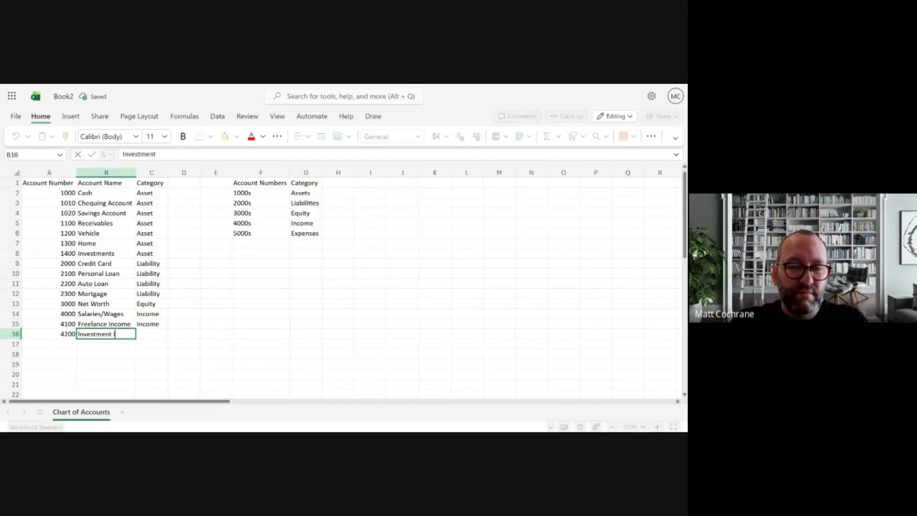
pyautogui.write('ncome')
pyautogui.press('Tab')
pyautogui.write('Income')
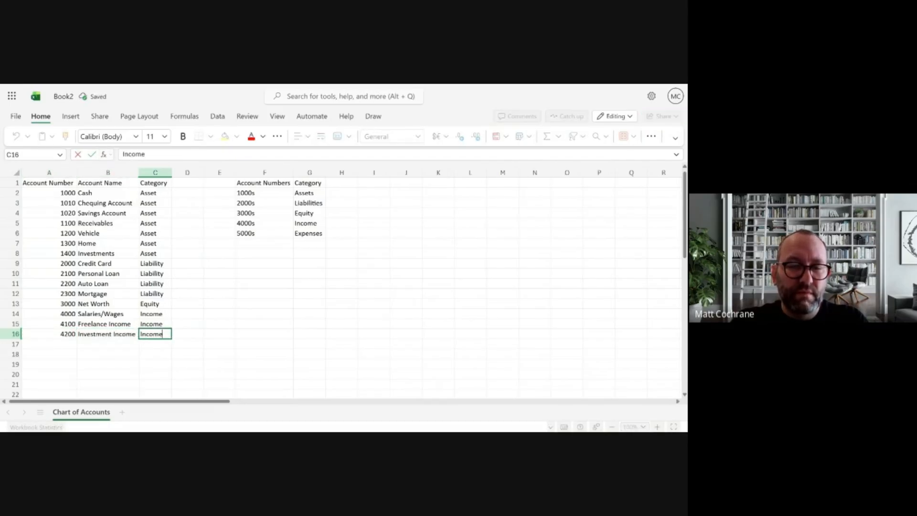
pyautogui.press('Return')
pyautogui.click(107, 334)
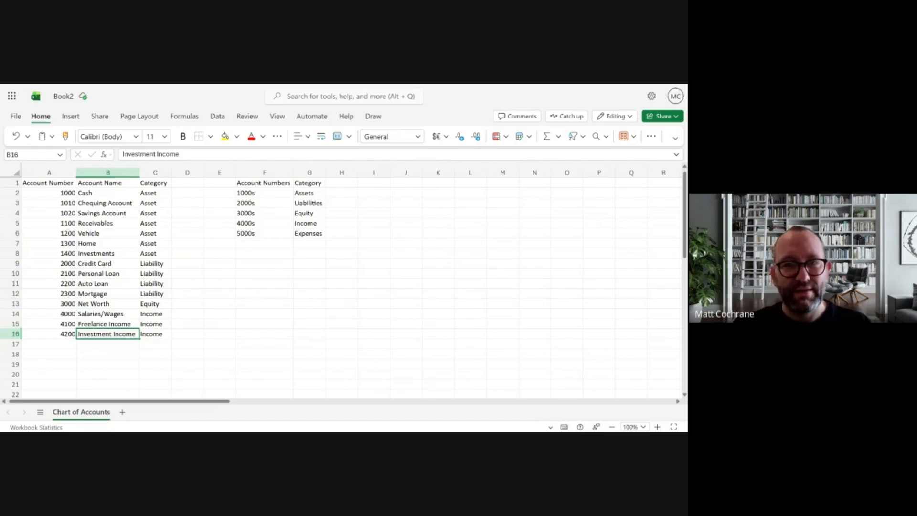
pyautogui.press('Return')
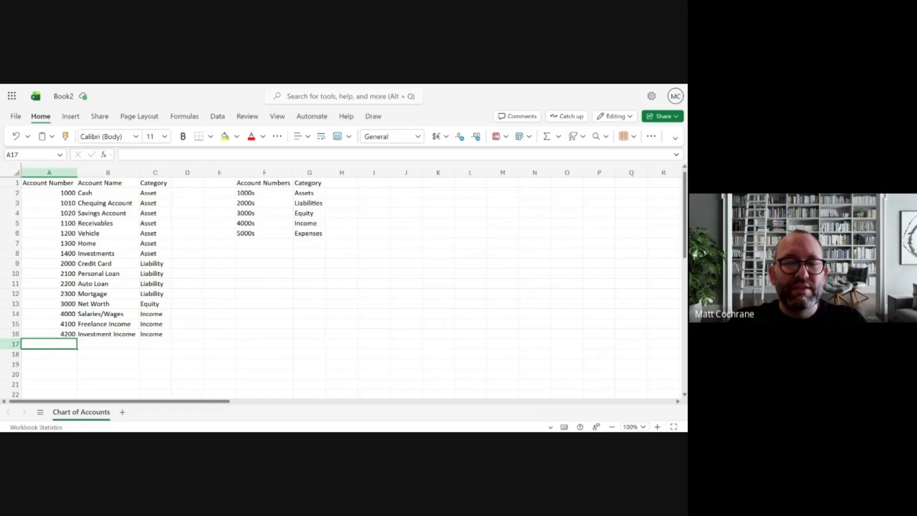
# Step: Fill row 17 of the chart of accounts with account number 5000, name Rent/Housing and category Expense
pyautogui.write('5000')
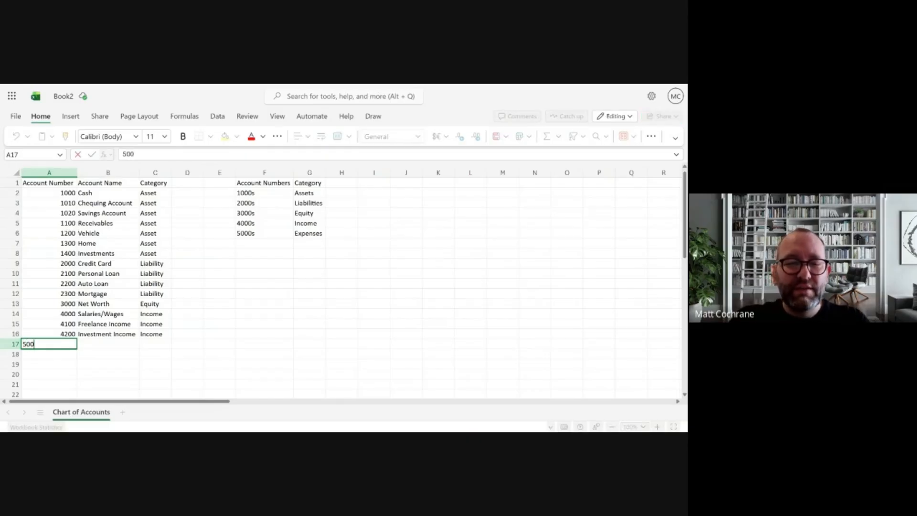
pyautogui.press('Tab')
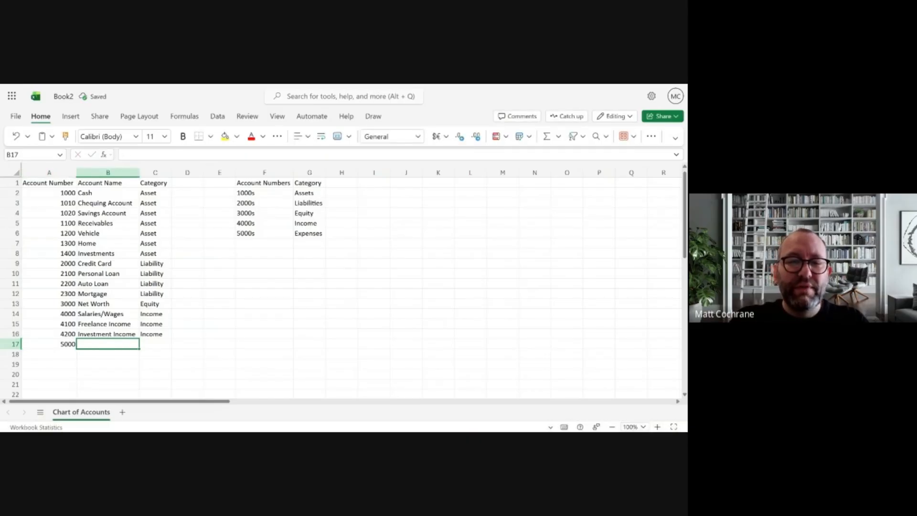
pyautogui.write('Rent/Hour')
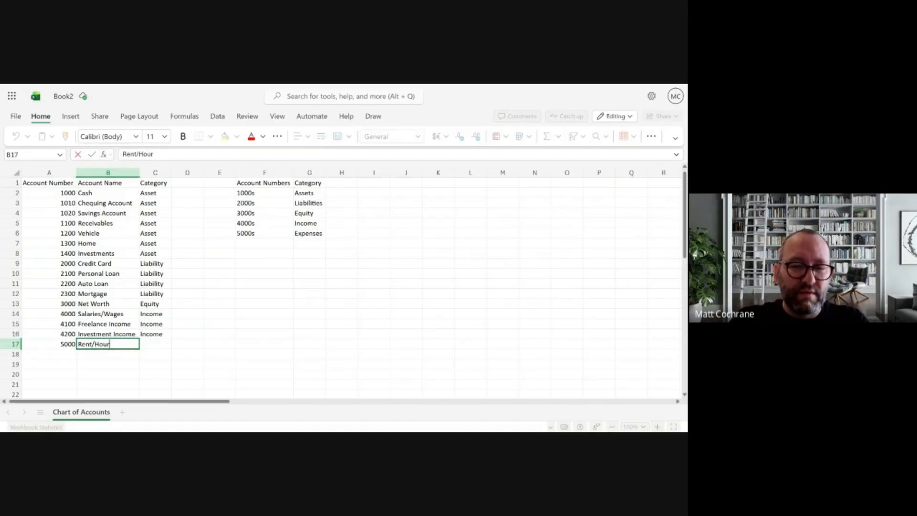
pyautogui.press('BackSpace')
pyautogui.write('sing')
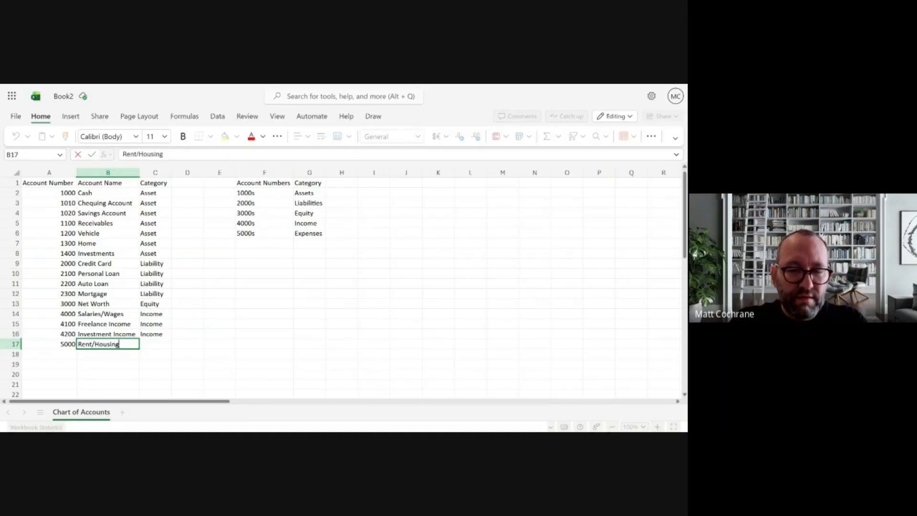
pyautogui.press('Tab')
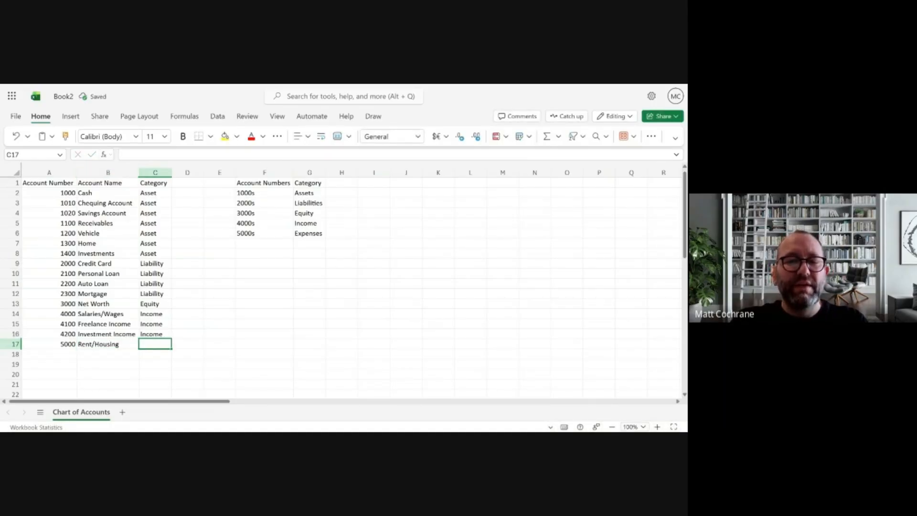
pyautogui.write('Expense')
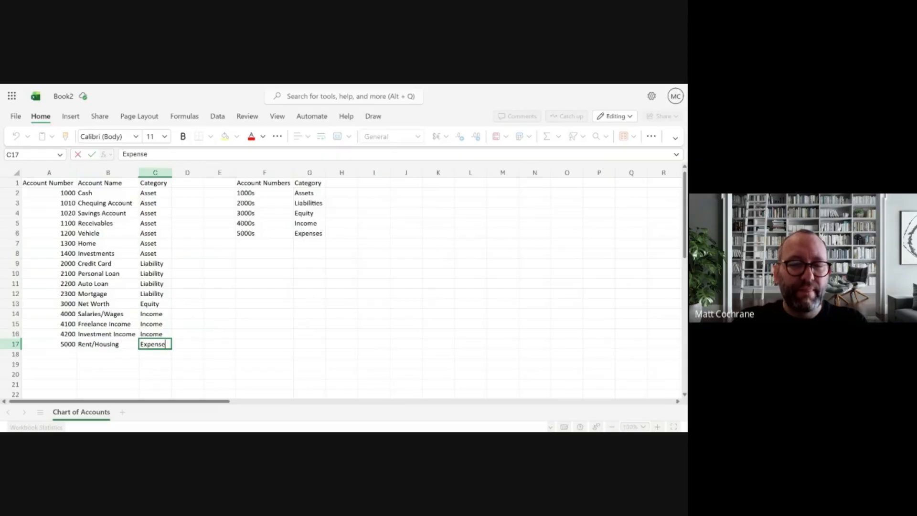
pyautogui.press('Return')
pyautogui.press('Left')
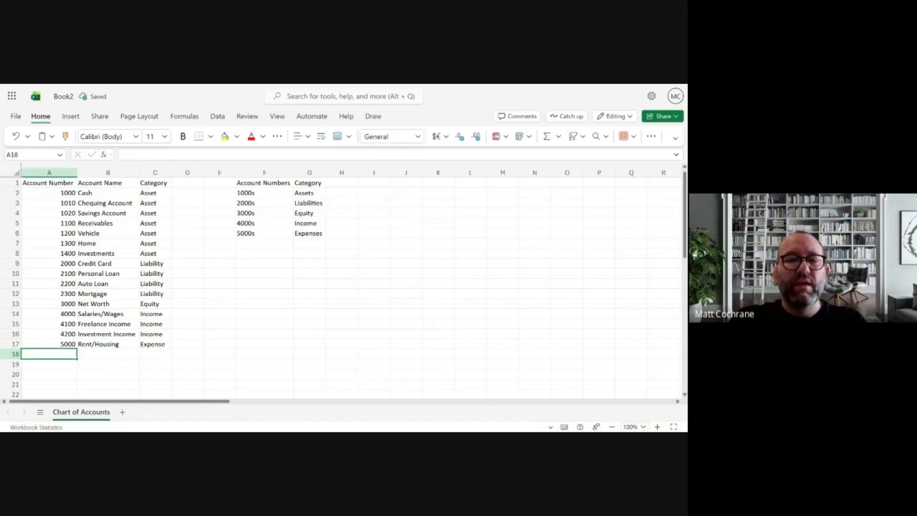
# Step: Fill row 18 of the chart of accounts with account number 5100, name Groceries and category Expense
pyautogui.write('5100')
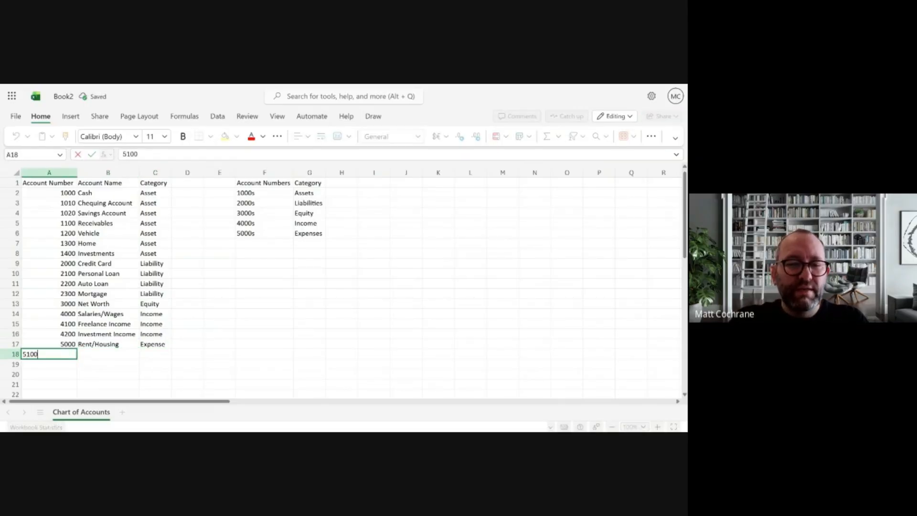
pyautogui.press('Tab')
pyautogui.write('Groceries')
pyautogui.press('Tab')
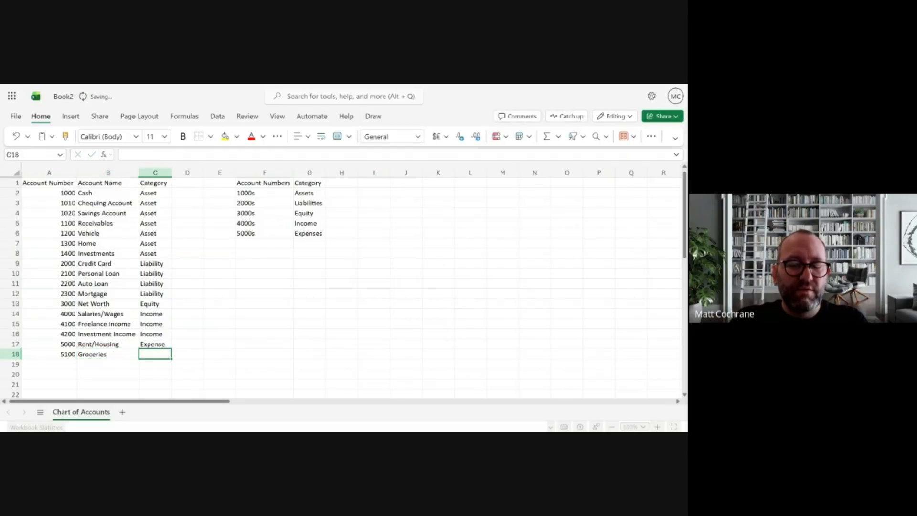
pyautogui.write('Exepns')
pyautogui.press('BackSpace')
pyautogui.press('BackSpace')
pyautogui.press('BackSpace')
pyautogui.press('BackSpace')
pyautogui.write('pense')
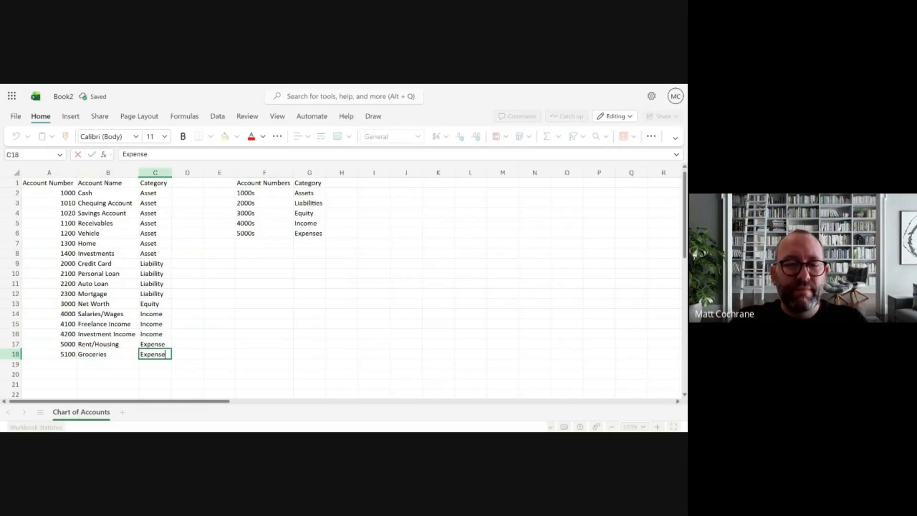
pyautogui.press('Return')
# Step: Fill row 19 of the chart of accounts with account number 5200, name Utilities and category Expense
pyautogui.rightClick(108, 363)
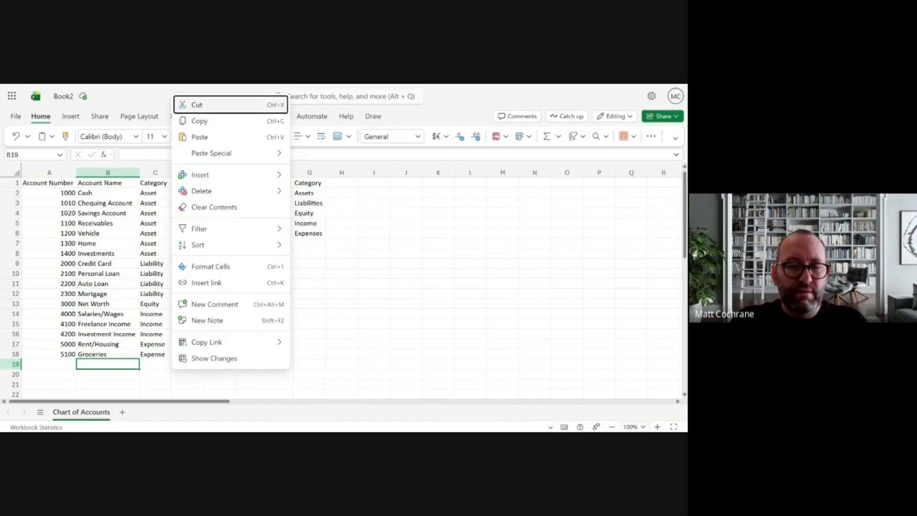
pyautogui.hotkey('ctrl', 'x')
pyautogui.click(65, 362)
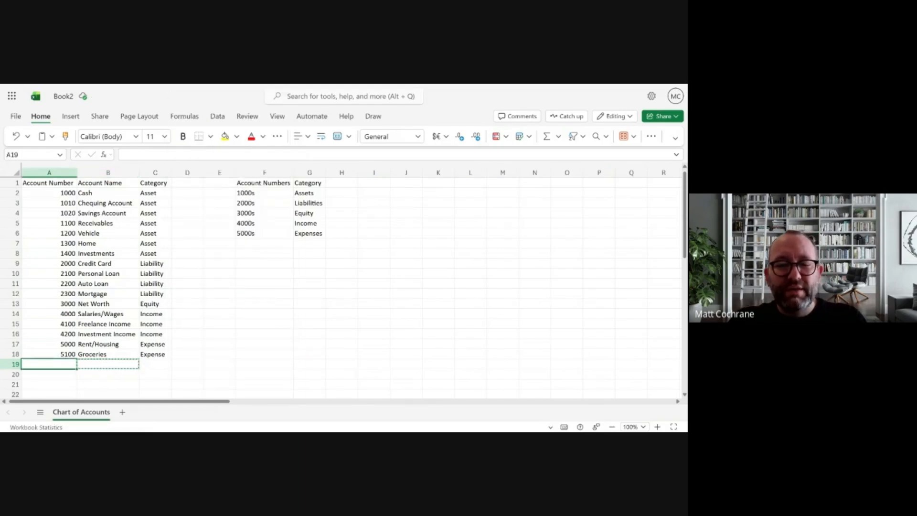
pyautogui.write('5200')
pyautogui.press('Tab')
pyautogui.write('Utilities')
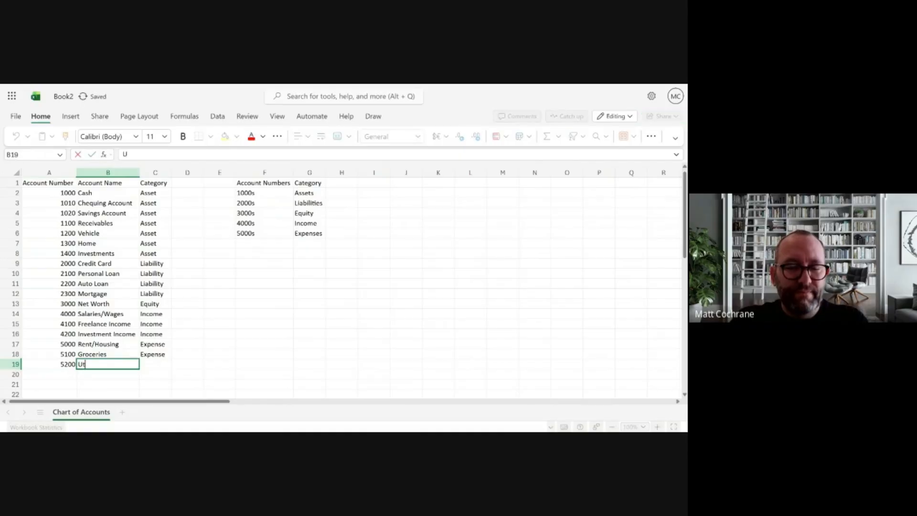
pyautogui.press('Tab')
pyautogui.write('Ex')
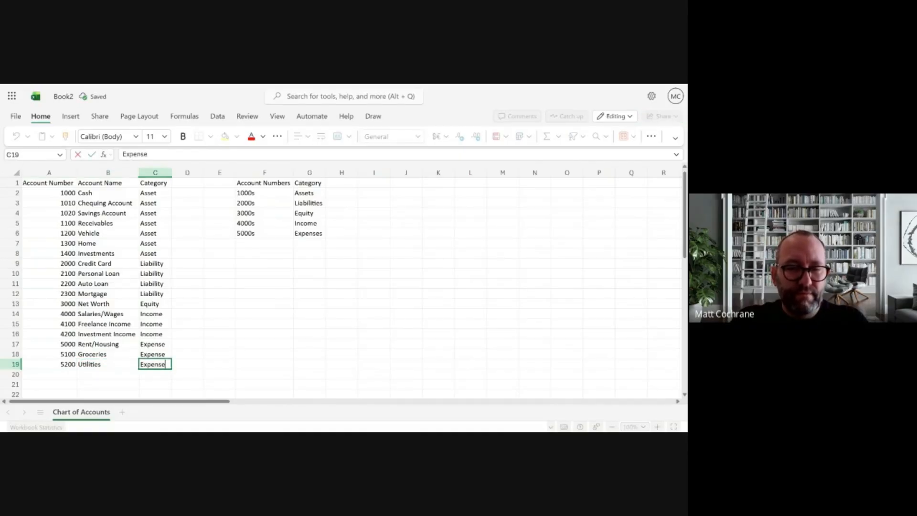
pyautogui.press('Return')
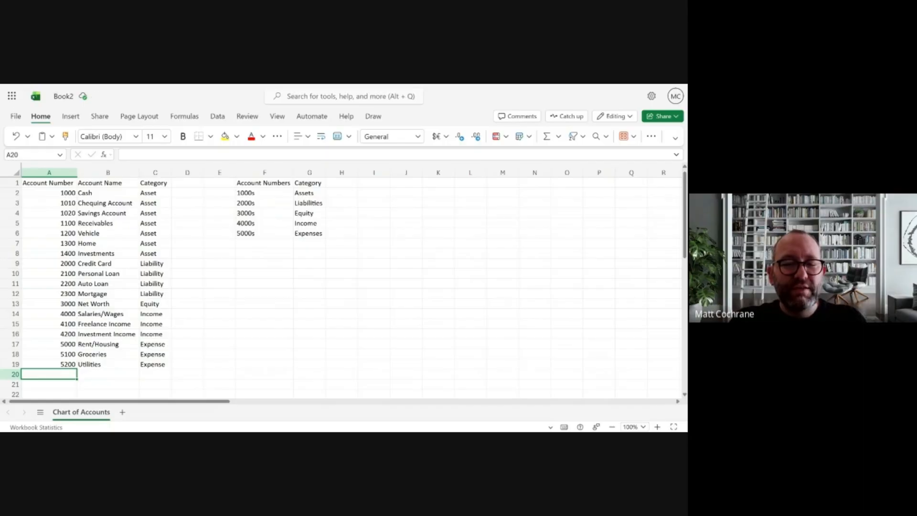
# Step: Fill row 20 of the chart of accounts with account number 5300, name Transportation and category Expense
pyautogui.write('5300')
pyautogui.press('Tab')
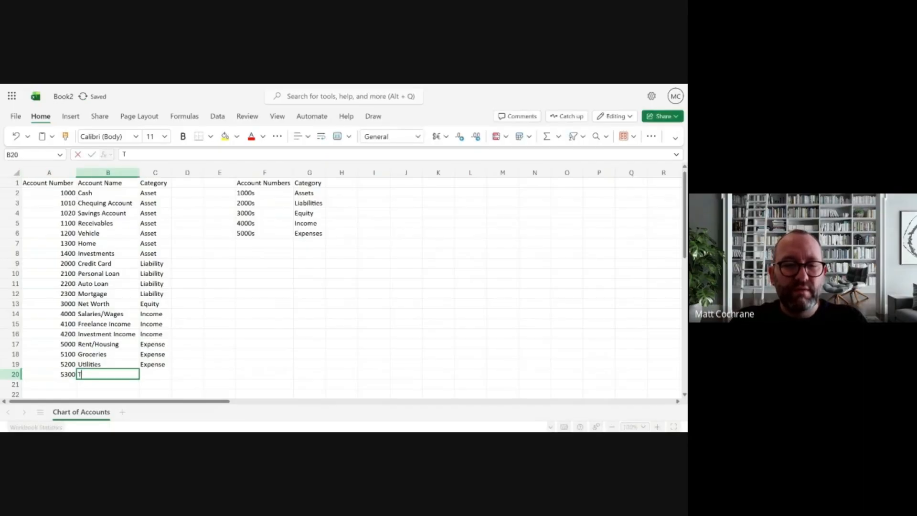
pyautogui.write('Transportation')
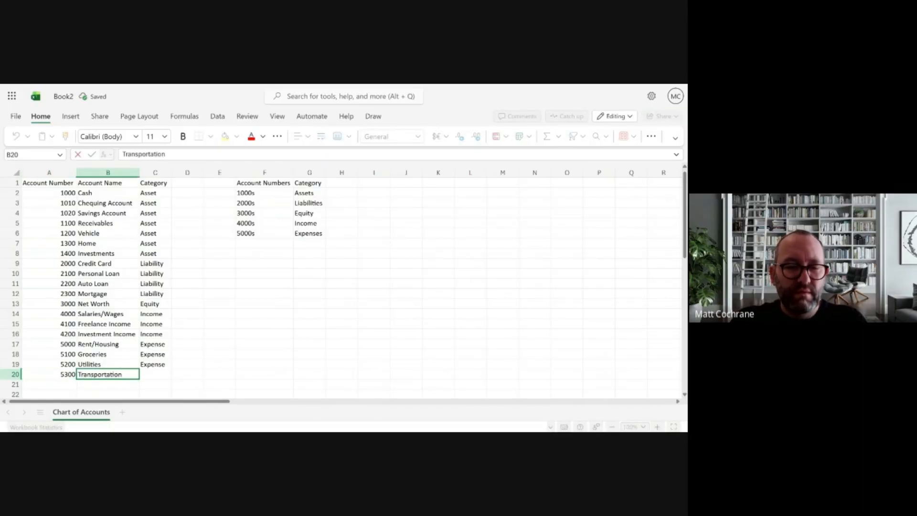
pyautogui.press('Tab')
pyautogui.write('Expense')
pyautogui.press('Return')
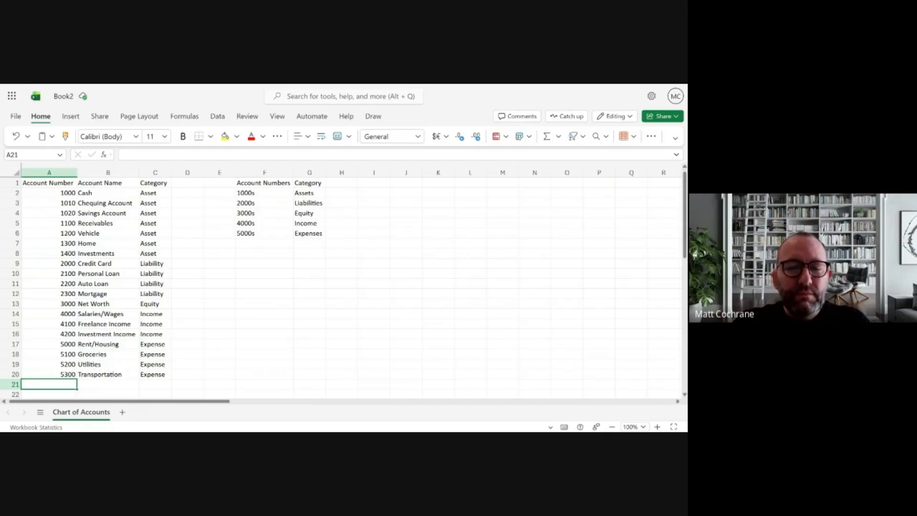
# Step: Fill row 21 of the chart of accounts with account number 5600, name Dining Out and category Expense
pyautogui.write('5600')
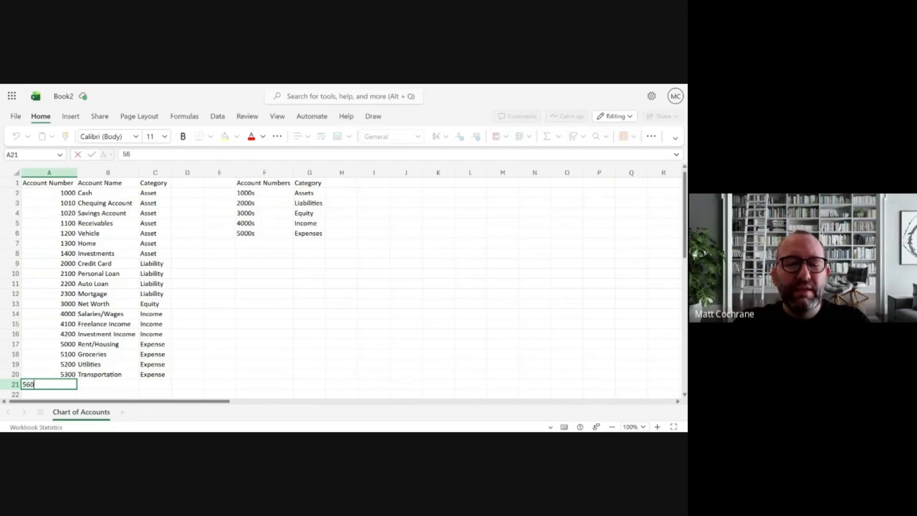
pyautogui.press('Tab')
pyautogui.write('Dining Out')
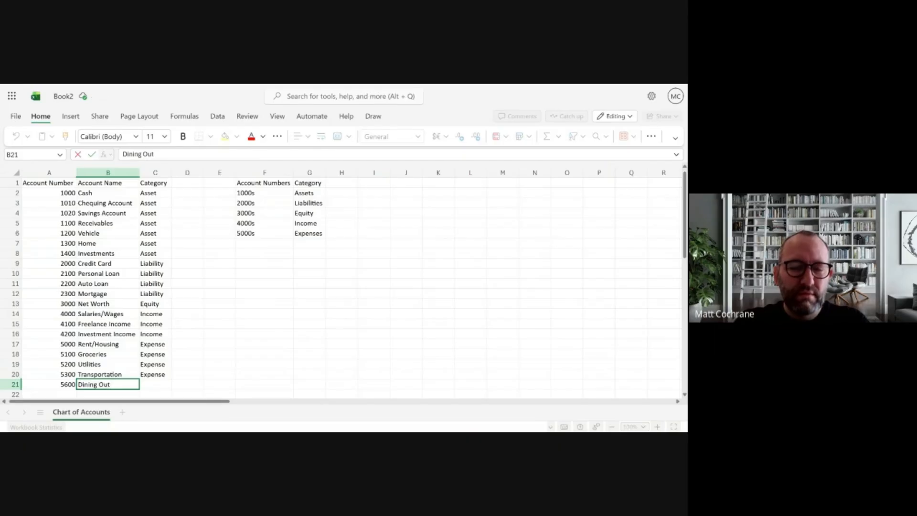
pyautogui.press('Tab')
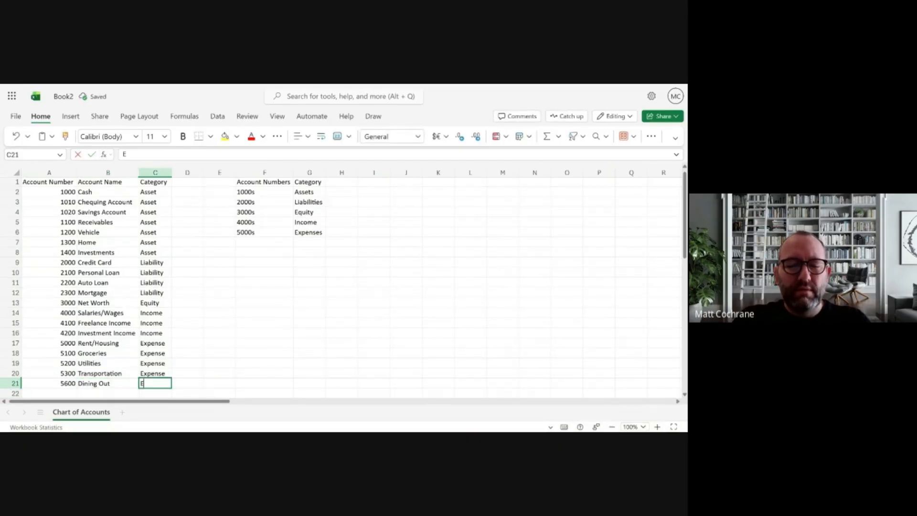
pyautogui.write('Expense')
pyautogui.press('Return')
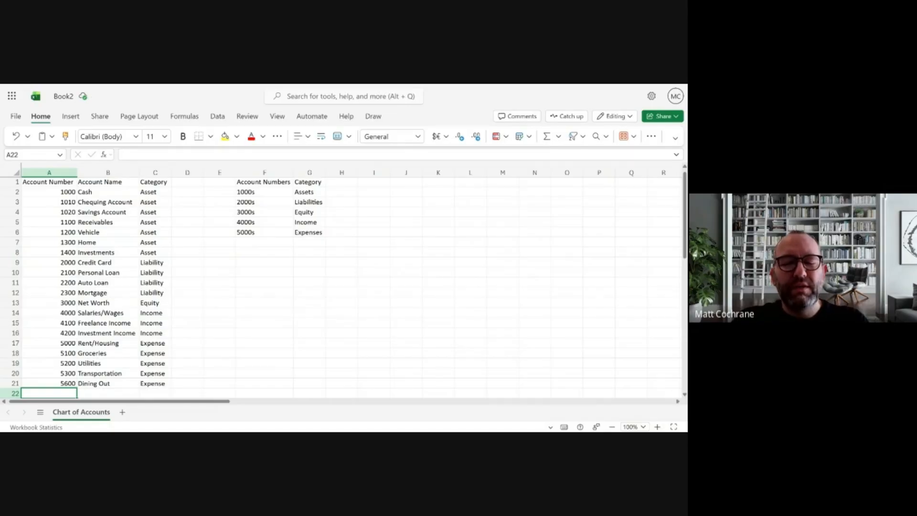
# Step: Fill row 22 of the chart of accounts with account number 5700, name Subscriptions and category Expense
pyautogui.write('5700')
pyautogui.press('Tab')
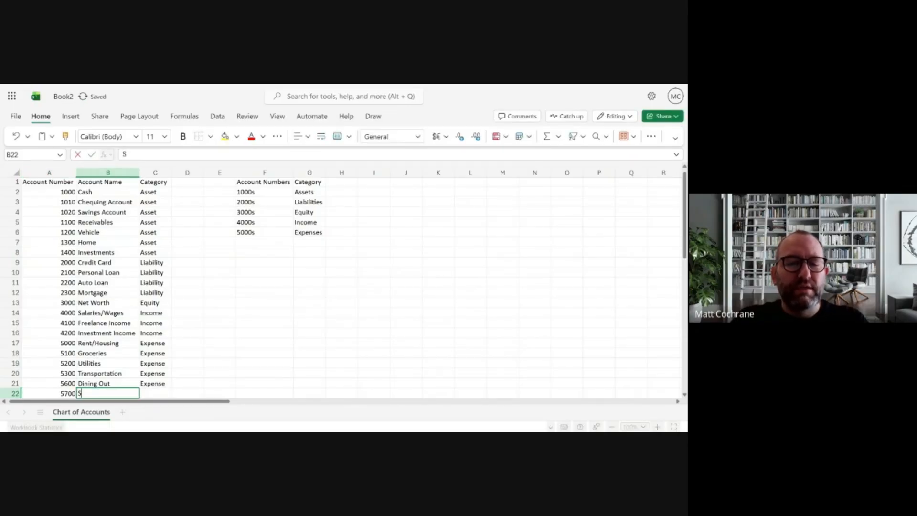
pyautogui.write('Subscriptions')
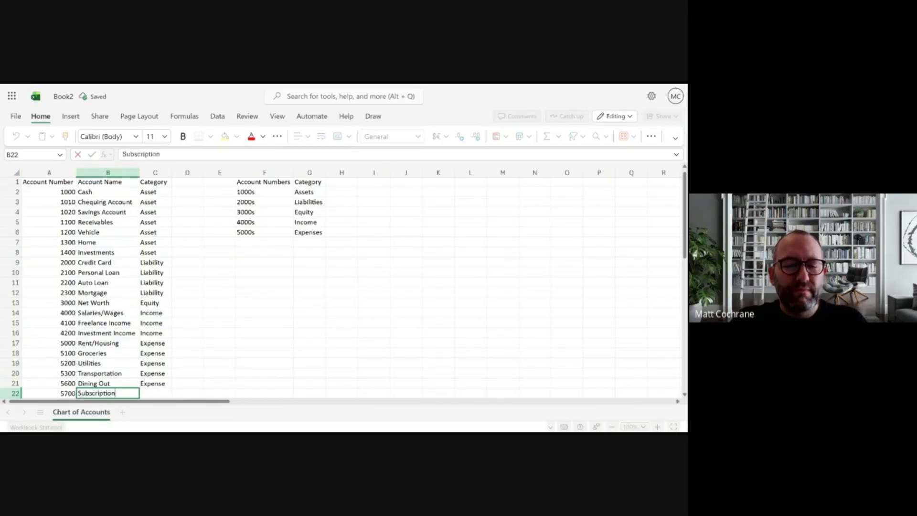
pyautogui.press('Tab')
pyautogui.write('E')
pyautogui.press('Return')
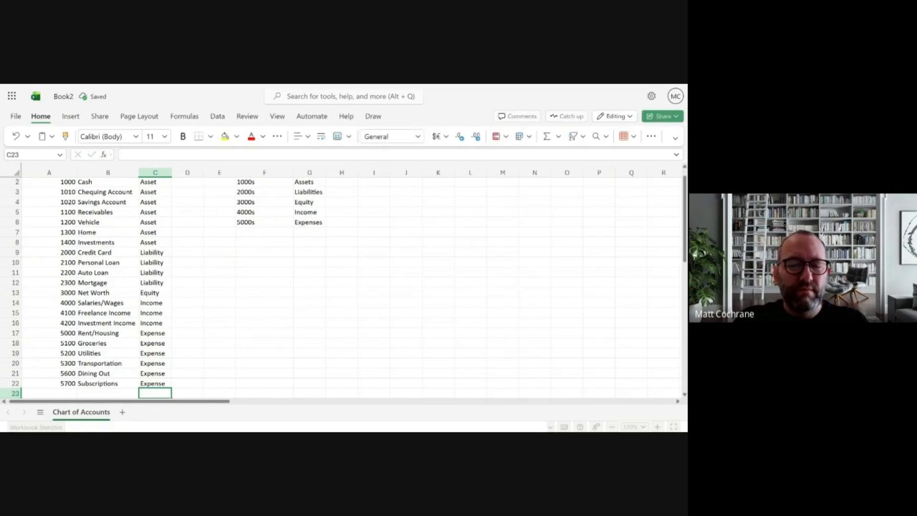
# Step: Make the whole header row of the chart of accounts bold
pyautogui.scroll(1, 95, 339)
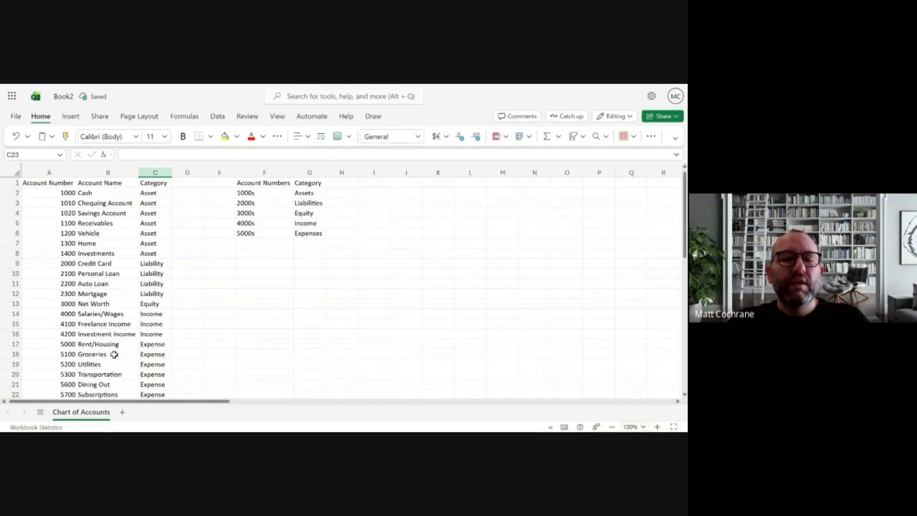
pyautogui.click(21, 184)
pyautogui.click(15, 183)
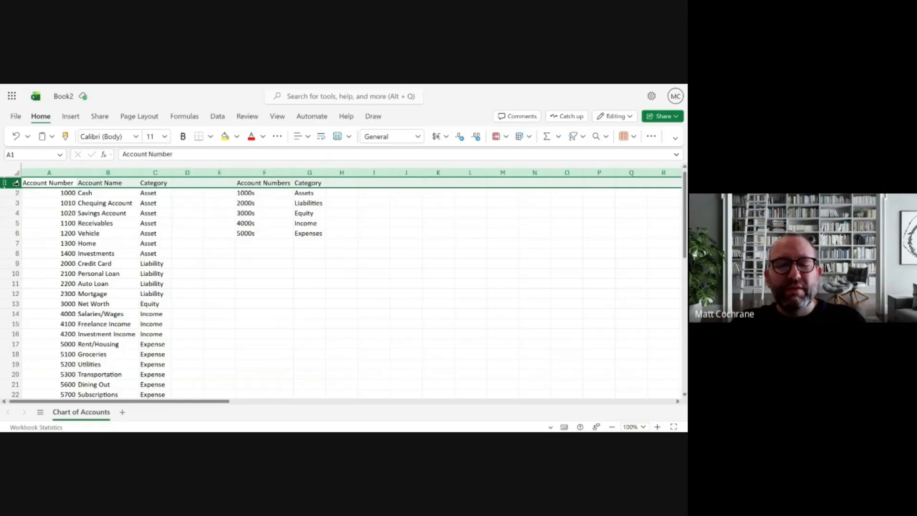
pyautogui.click(183, 136)
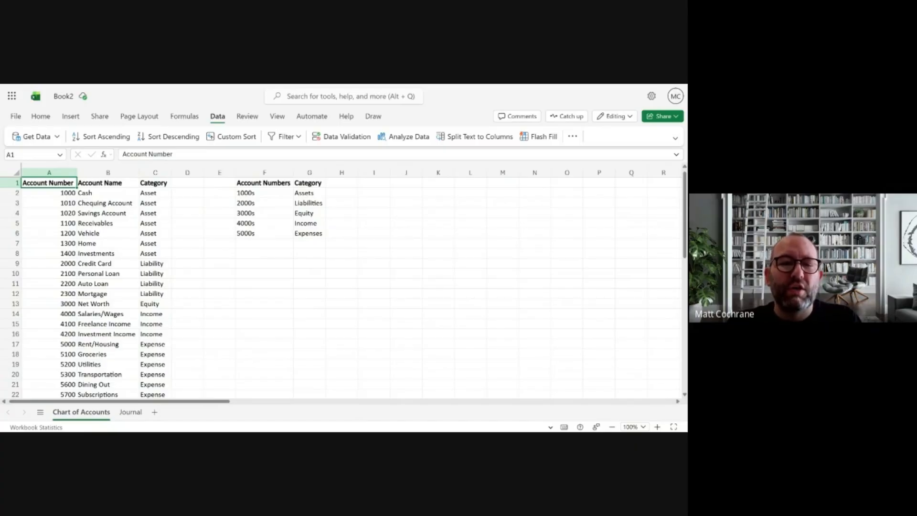
# Step: Define the account names from Cash in B2 down to Subscriptions in B22 as a named range called Accounts
pyautogui.click(102, 192)
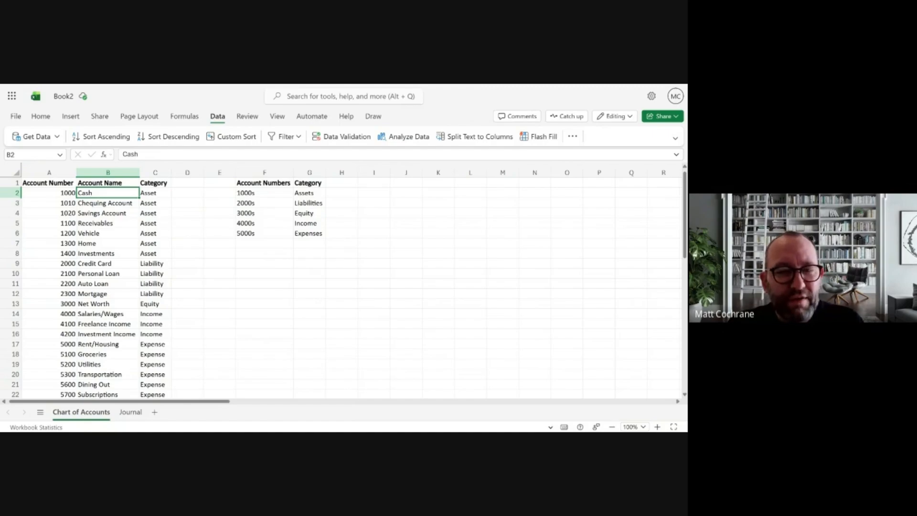
pyautogui.hotkey('ctrl', 'shift', 'Down')
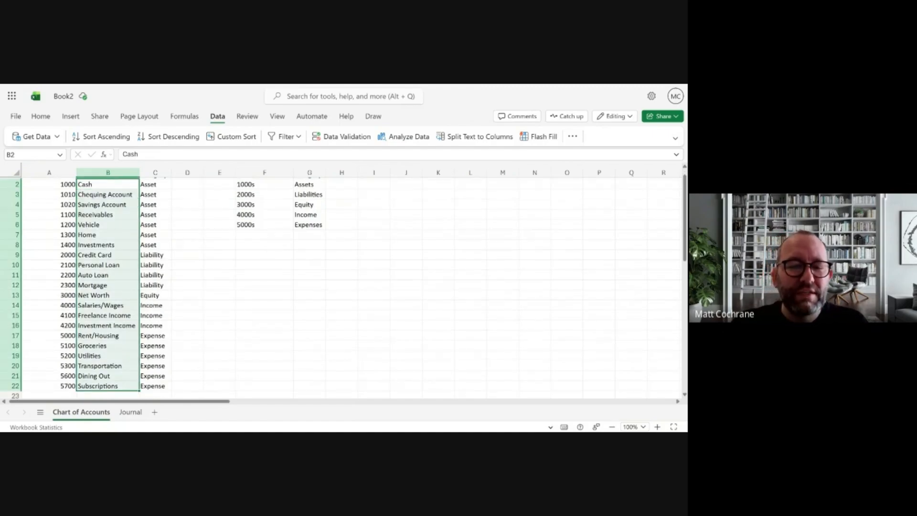
pyautogui.scroll(1, 123, 311)
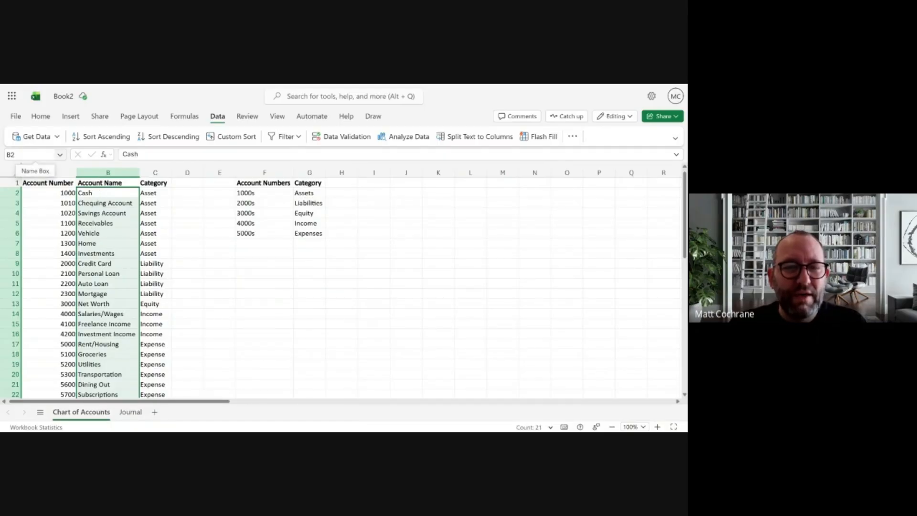
pyautogui.click(22, 155)
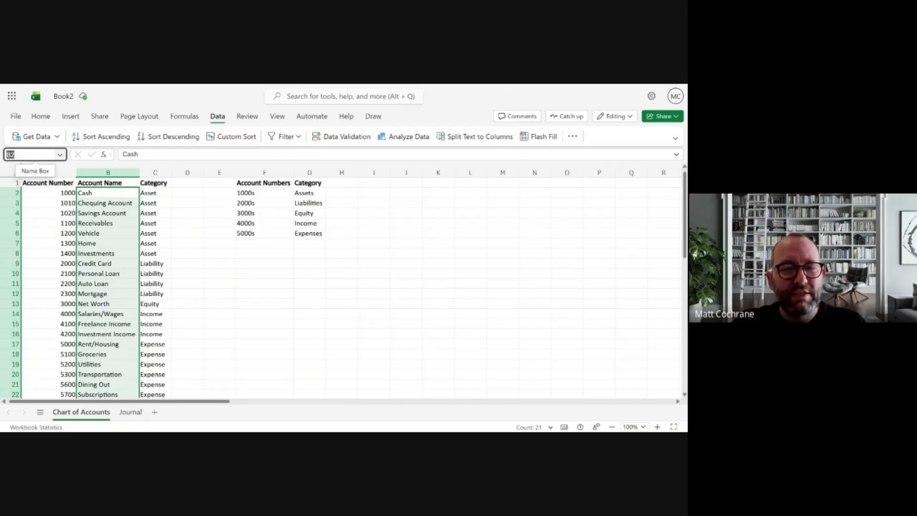
pyautogui.write('Accounts')
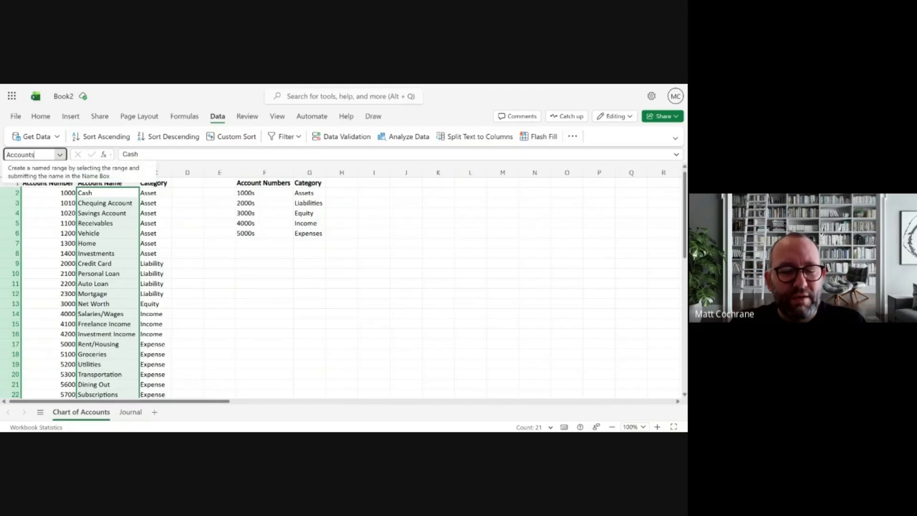
pyautogui.press('Return')
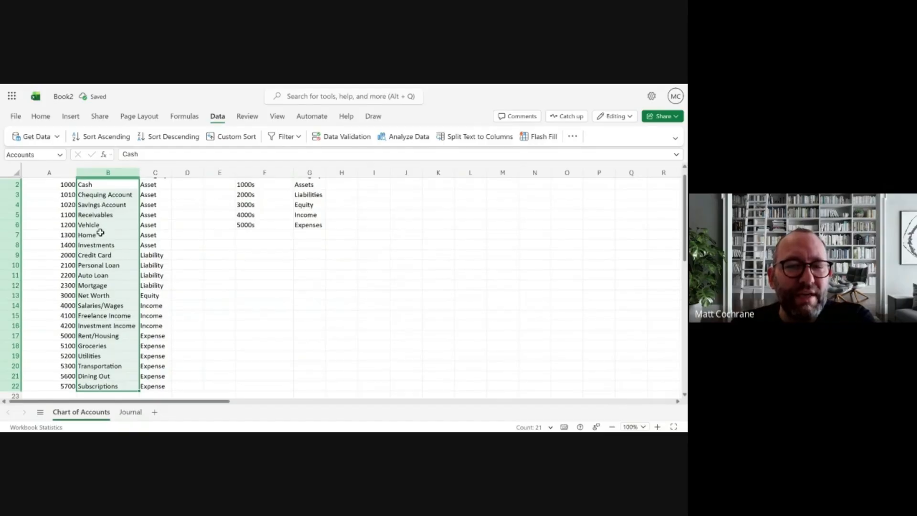
pyautogui.scroll(1, 104, 210)
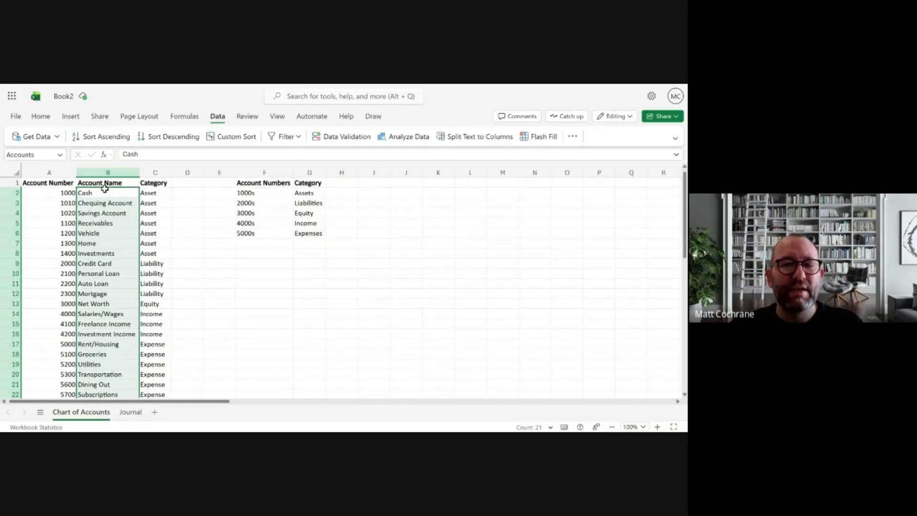
# Step: On the Journal sheet, set data validation for the Debit Account cells from C2 down to allow a List
pyautogui.click(130, 412)
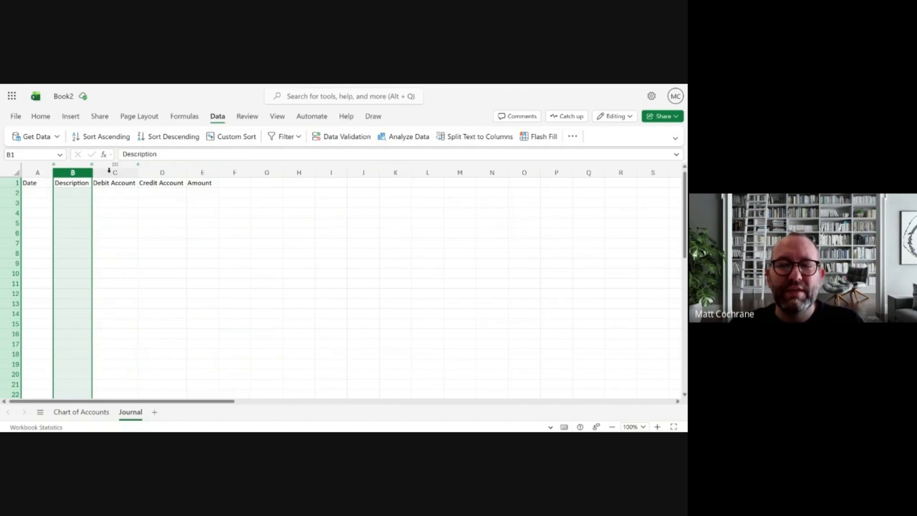
pyautogui.click(161, 183)
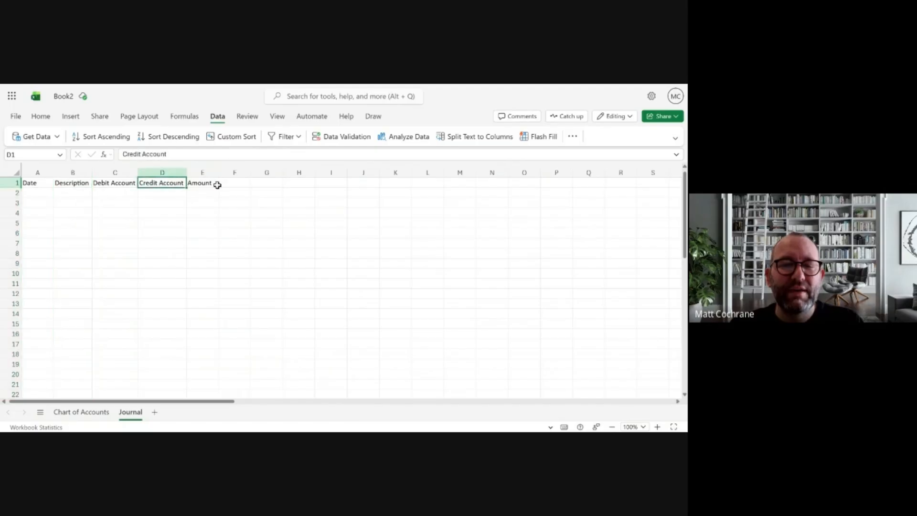
pyautogui.click(215, 184)
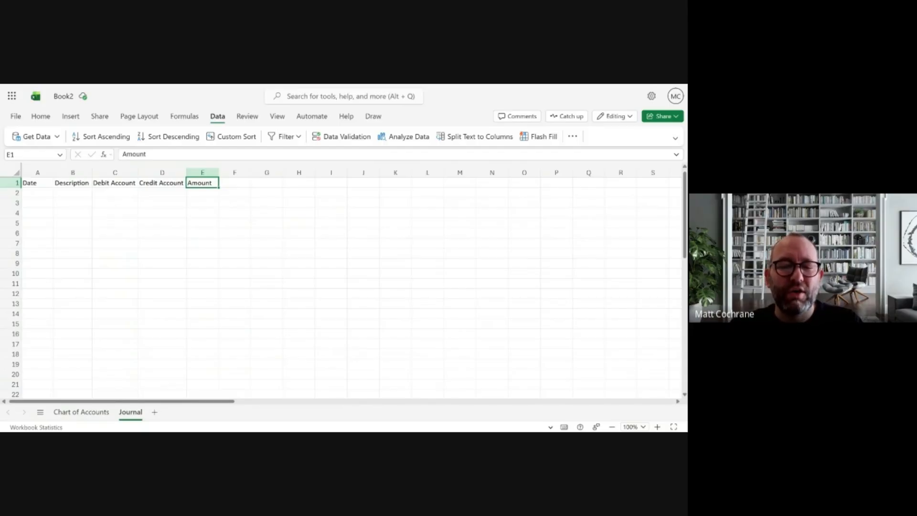
pyautogui.click(121, 192)
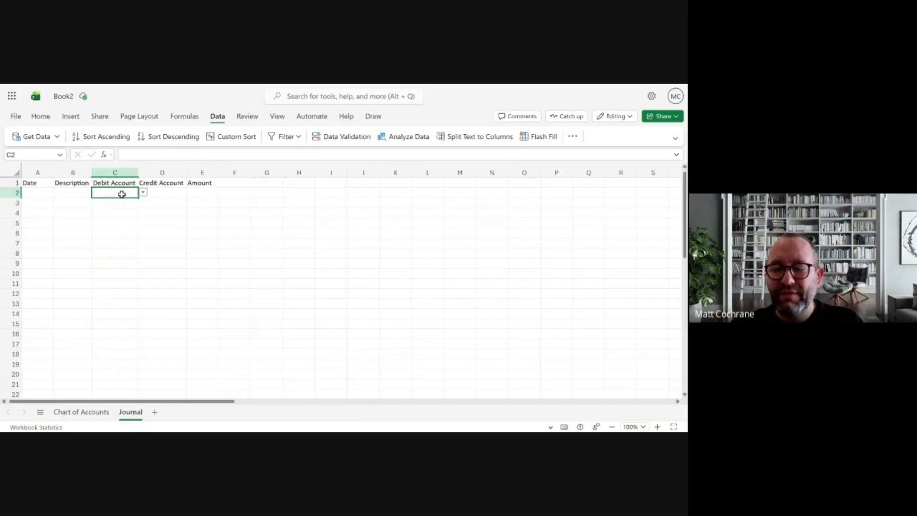
pyautogui.hotkey('ctrl', 'shift', 'Down')
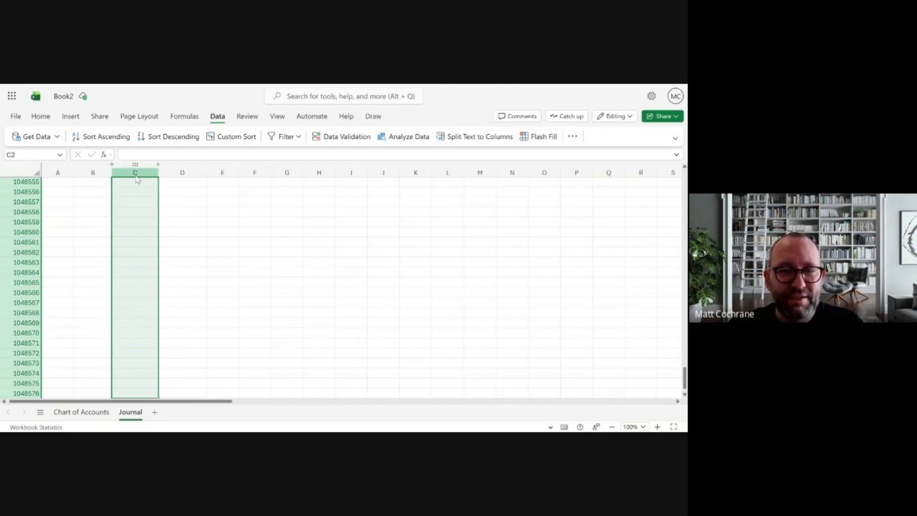
pyautogui.click(348, 137)
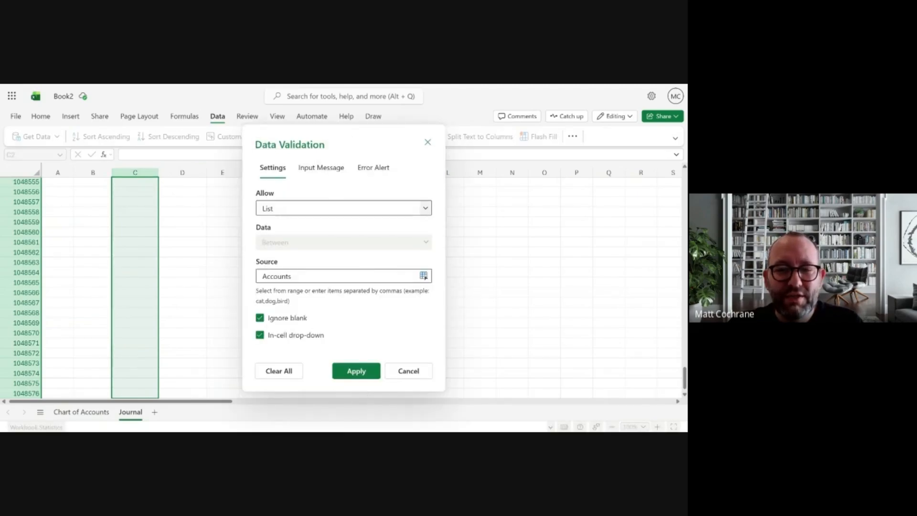
pyautogui.click(425, 208)
pyautogui.click(428, 218)
pyautogui.click(427, 214)
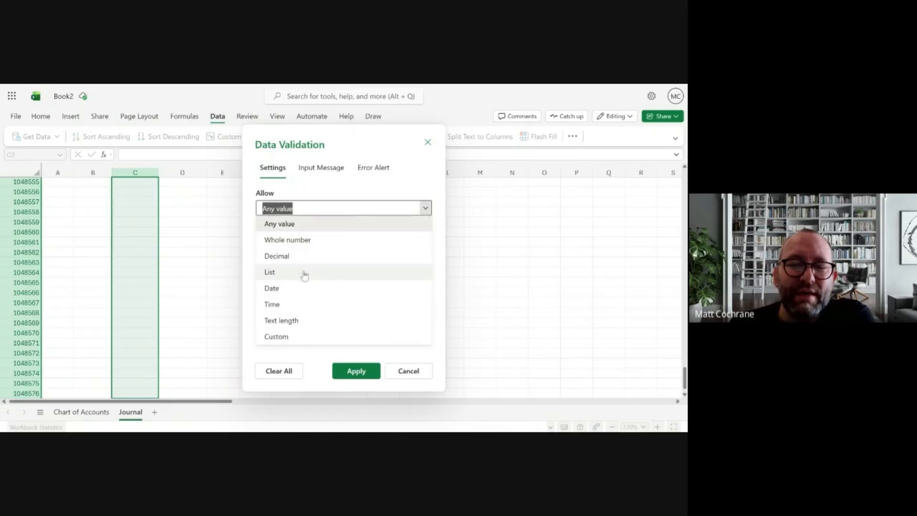
pyautogui.click(276, 268)
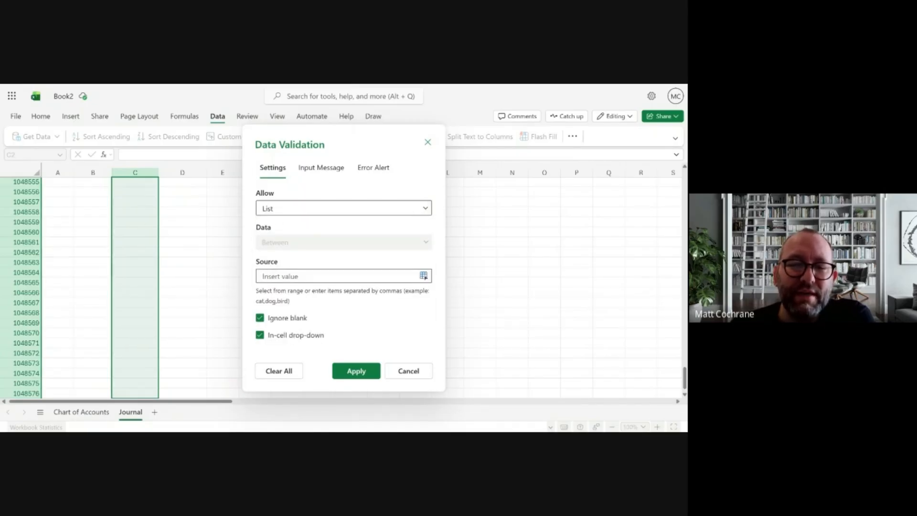
# Step: Enter =Accounts as the source of the Debit Account validation list and apply the rule
pyautogui.write('=')
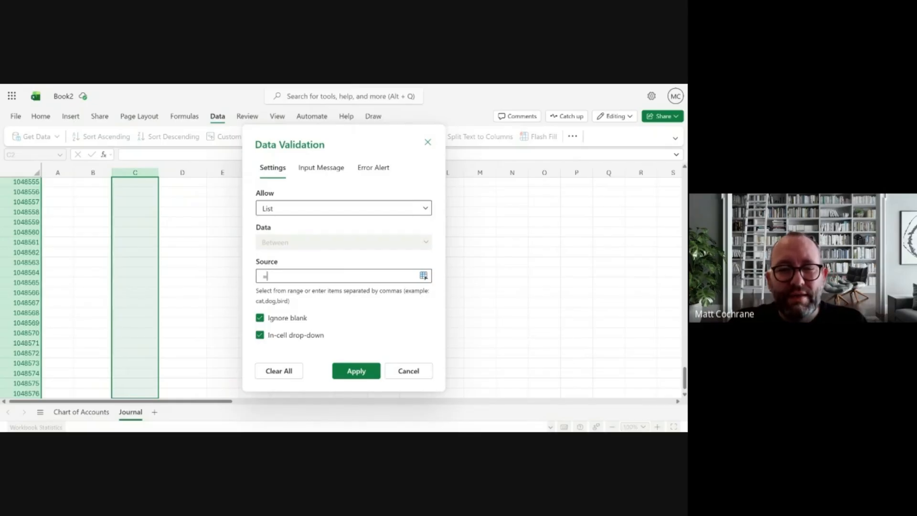
pyautogui.write('Acccount')
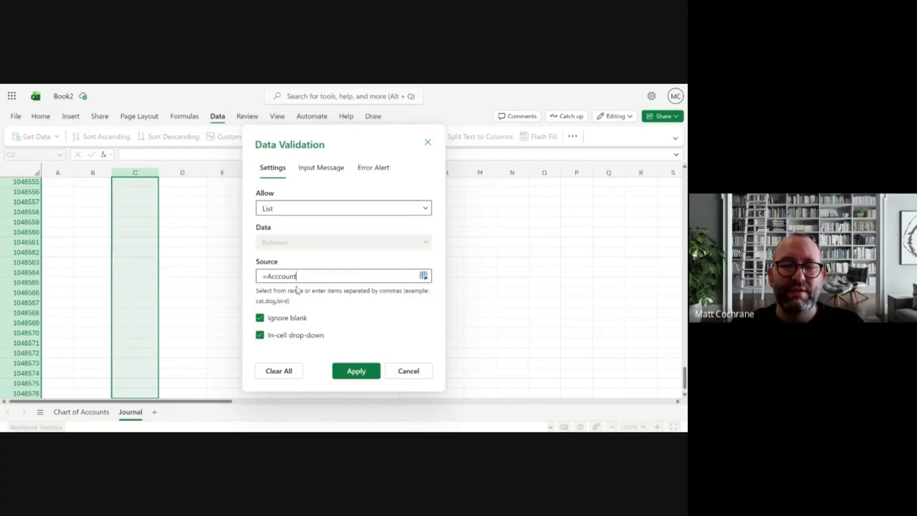
pyautogui.press('BackSpace')
pyautogui.press('BackSpace')
pyautogui.press('BackSpace')
pyautogui.press('BackSpace')
pyautogui.press('BackSpace')
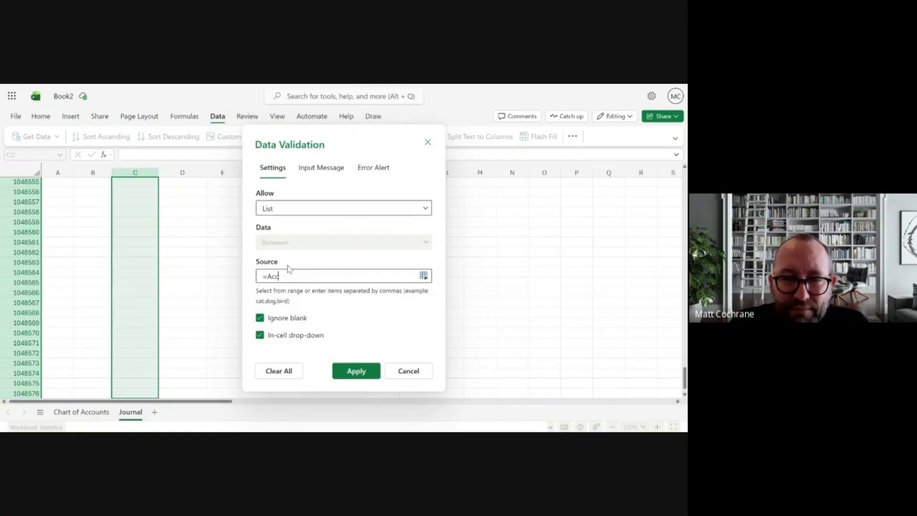
pyautogui.write('ounts')
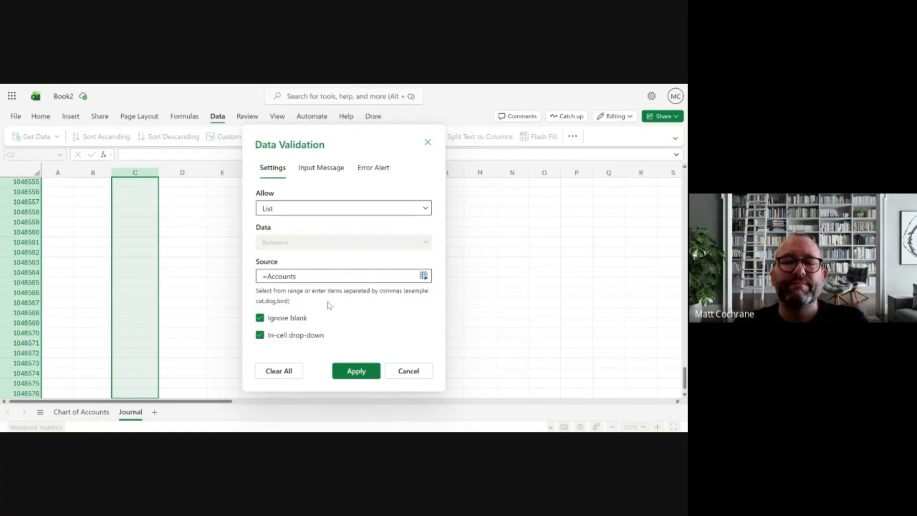
pyautogui.click(354, 373)
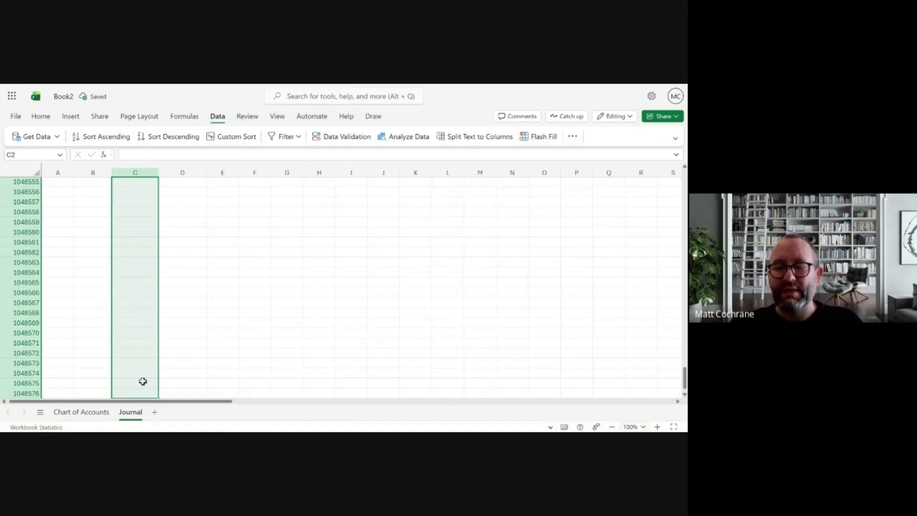
# Step: Choose Cash from the account list as the debit account in C2 of the Journal
pyautogui.click(139, 301)
pyautogui.hotkey('ctrl', 'Up')
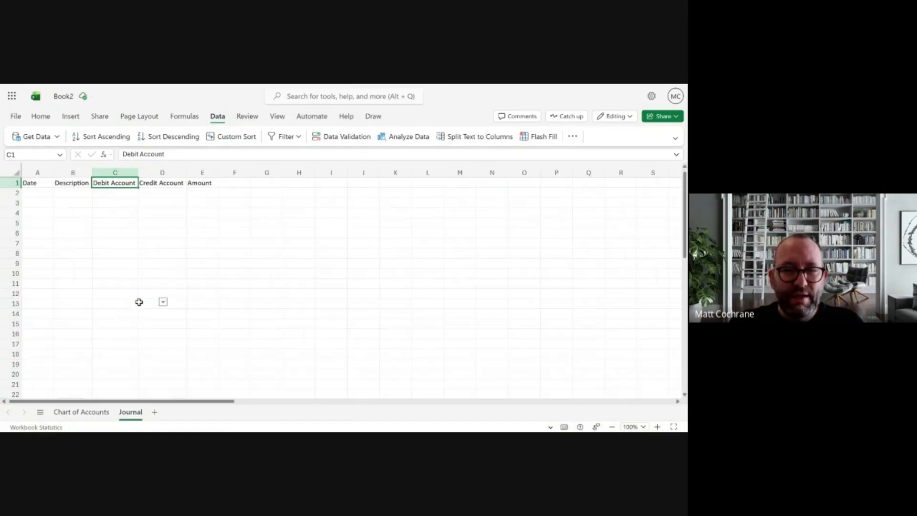
pyautogui.click(119, 192)
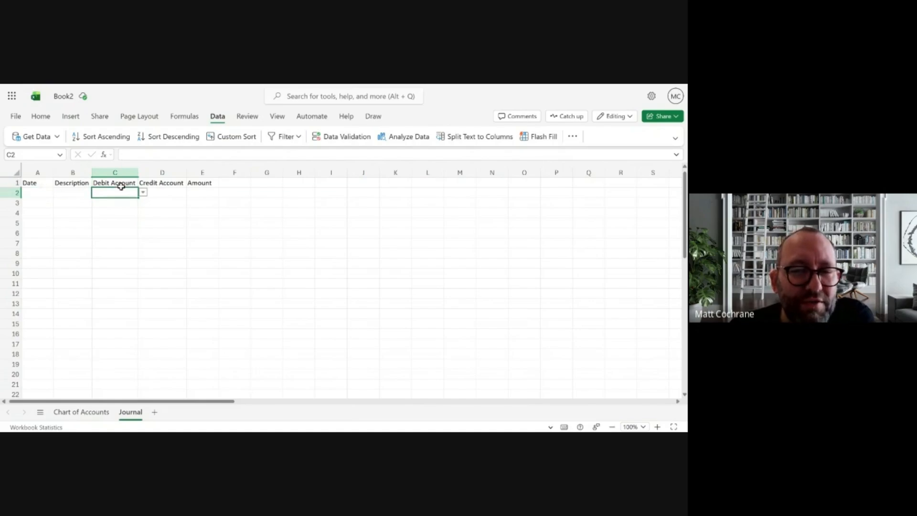
pyautogui.click(143, 193)
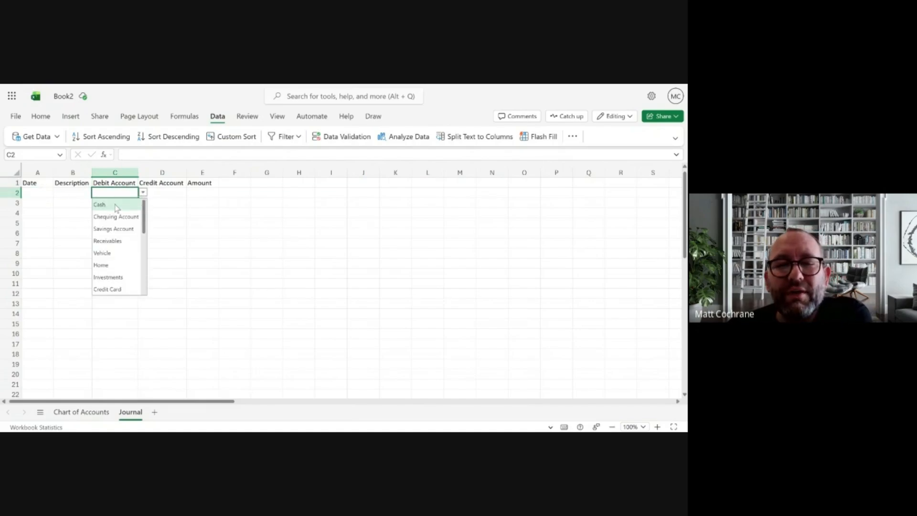
pyautogui.scroll(-3, 144, 222)
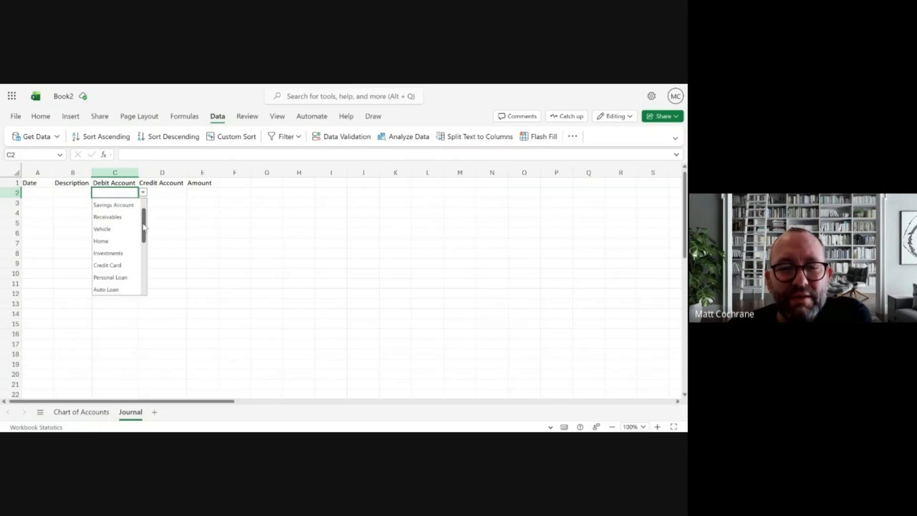
pyautogui.scroll(2, 145, 219)
pyautogui.scroll(1, 145, 218)
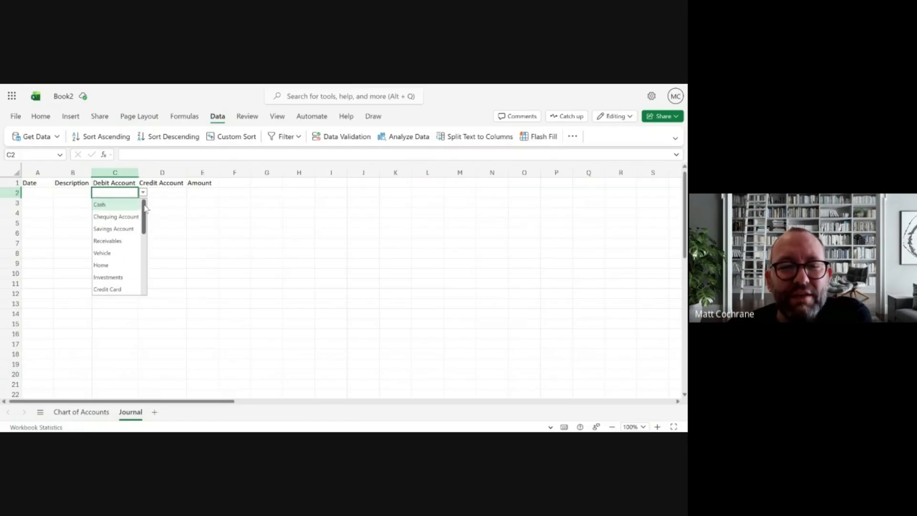
pyautogui.click(107, 205)
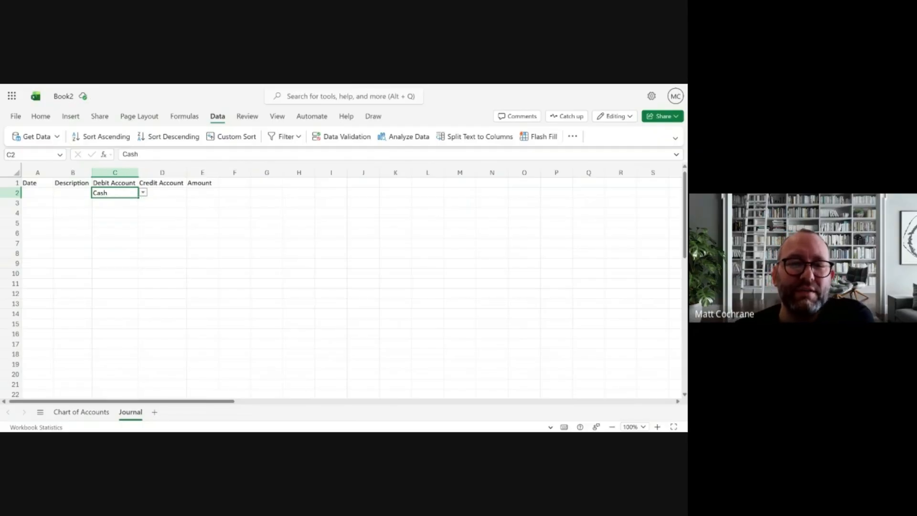
pyautogui.click(143, 193)
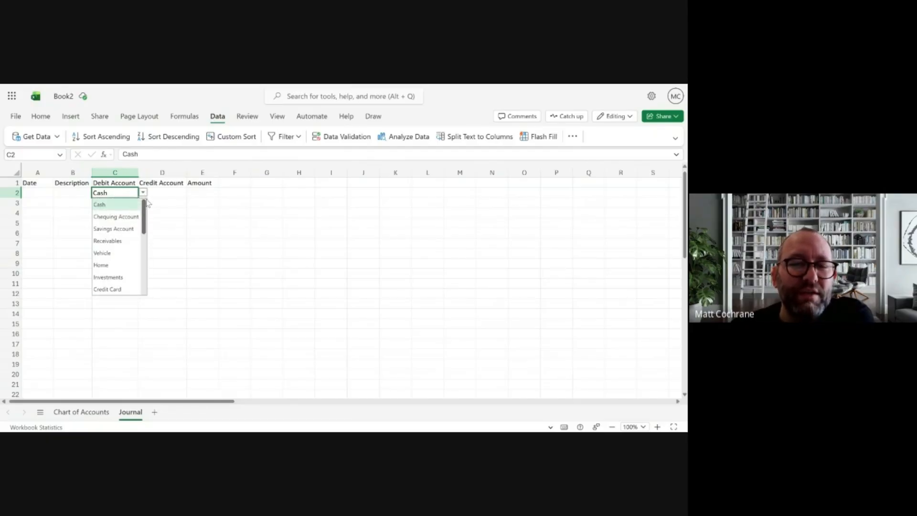
pyautogui.click(143, 193)
# Step: Apply List data validation with the source =Accounts to the Credit Account cells from D2 down
pyautogui.click(173, 193)
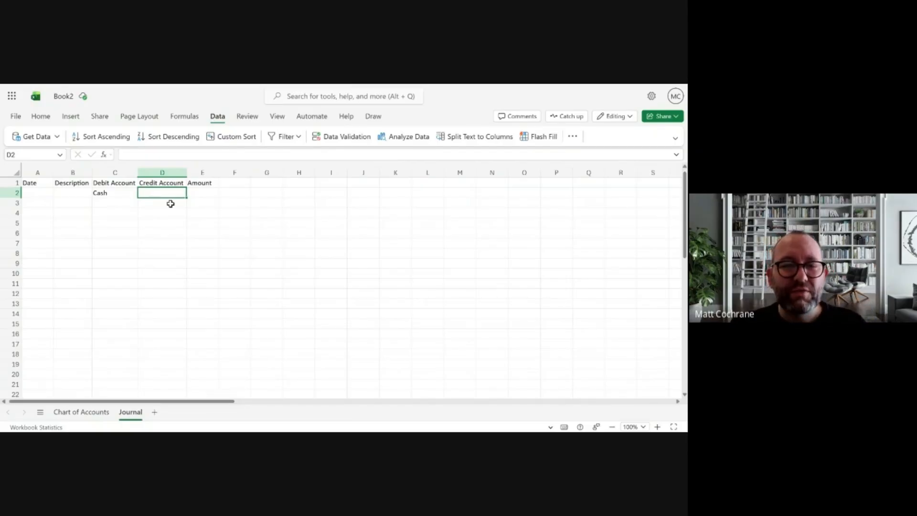
pyautogui.hotkey('ctrl', 'shift', 'Down')
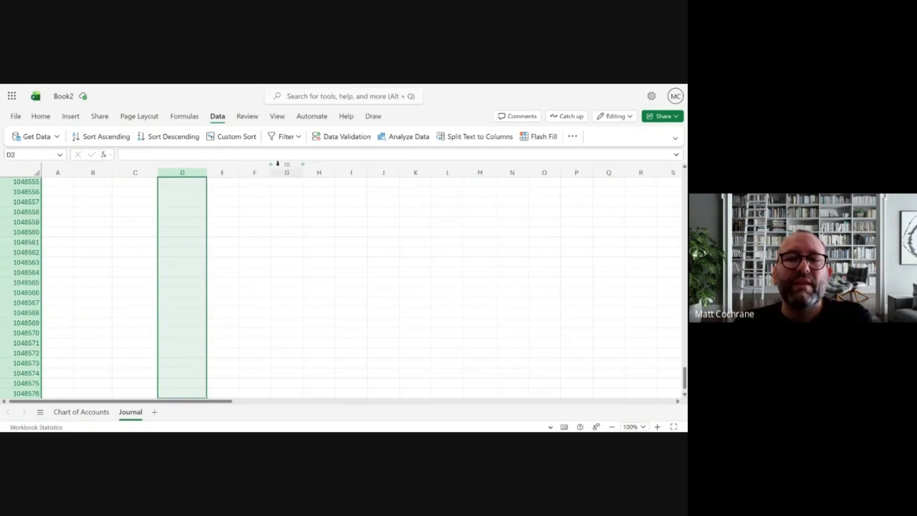
pyautogui.click(347, 138)
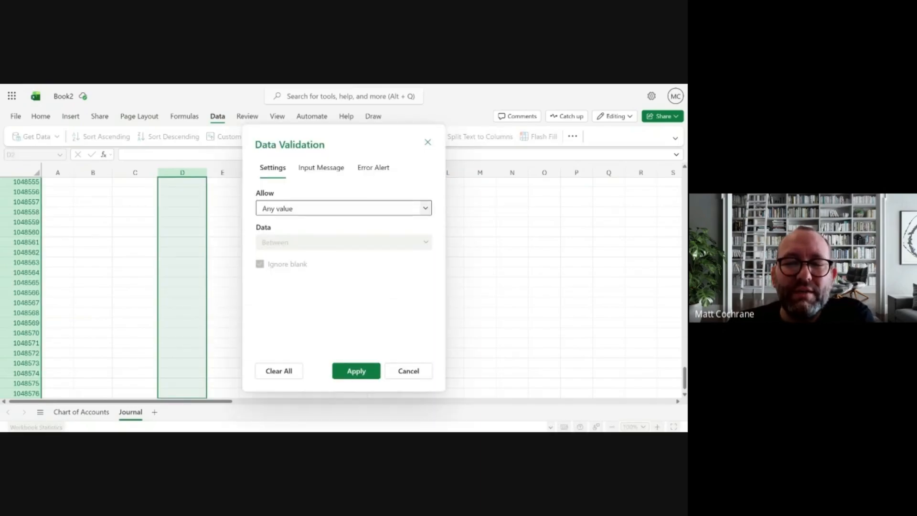
pyautogui.click(425, 208)
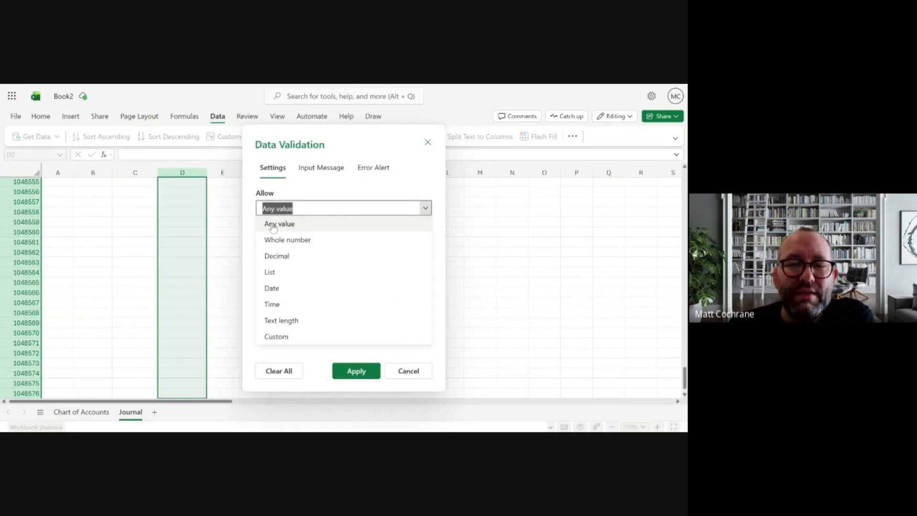
pyautogui.click(271, 273)
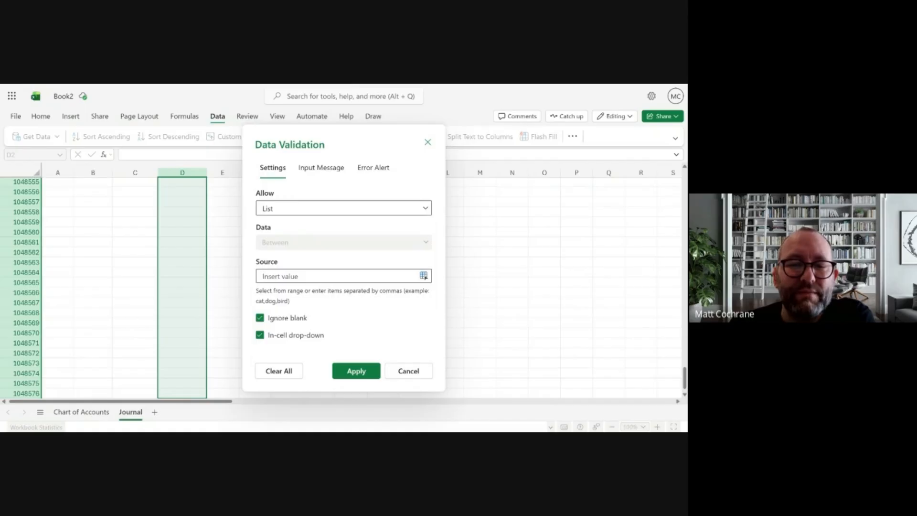
pyautogui.write('=')
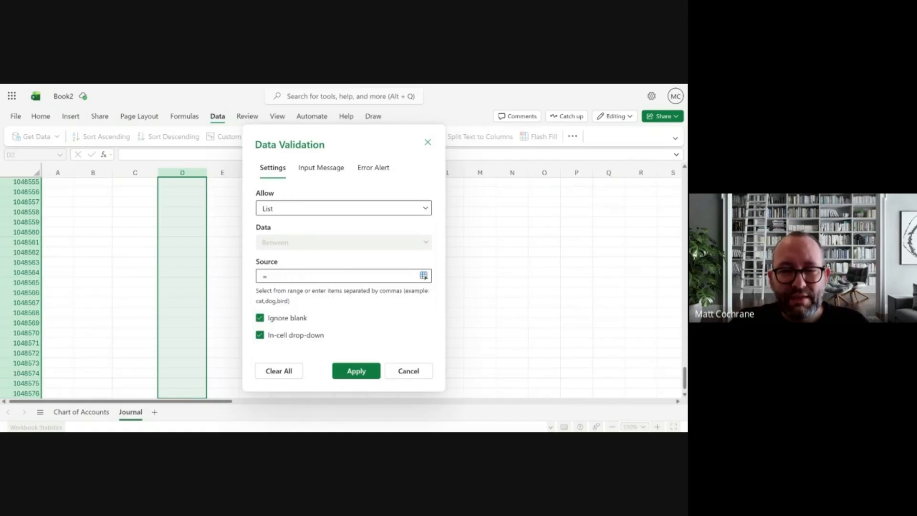
pyautogui.write('Accounts')
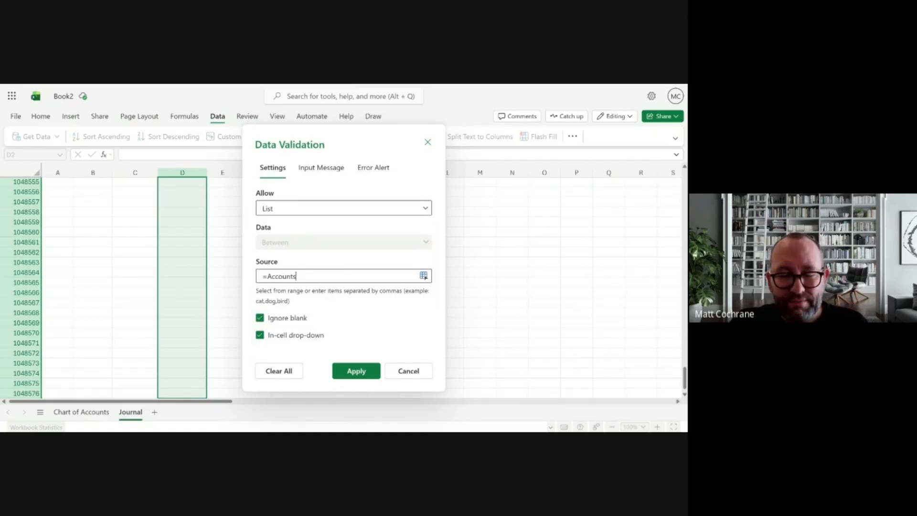
pyautogui.click(356, 373)
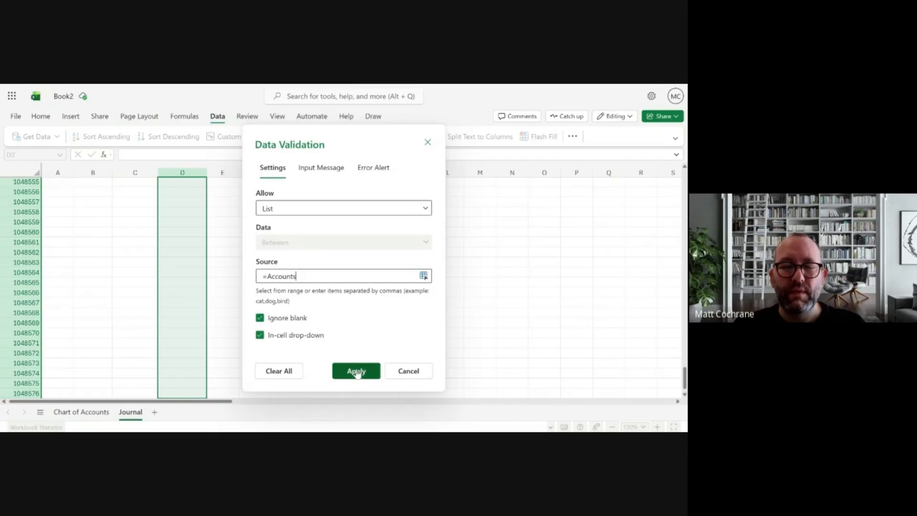
# Step: Check the choices offered by the Credit Account list in D2 without picking one
pyautogui.click(179, 267)
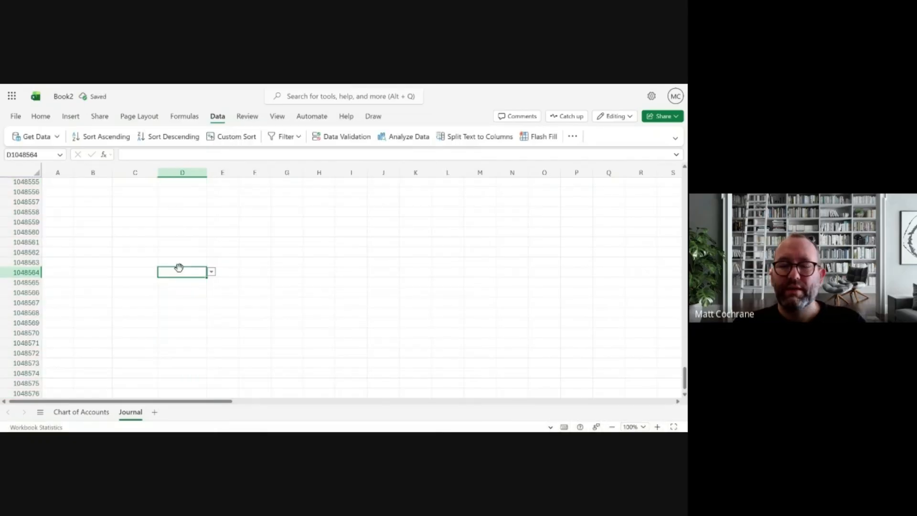
pyautogui.hotkey('ctrl', 'Up')
pyautogui.click(164, 191)
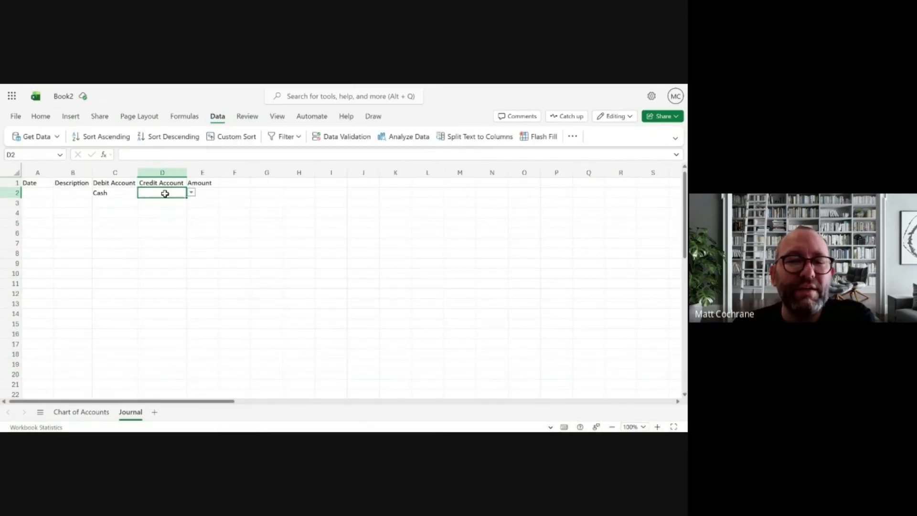
pyautogui.click(191, 194)
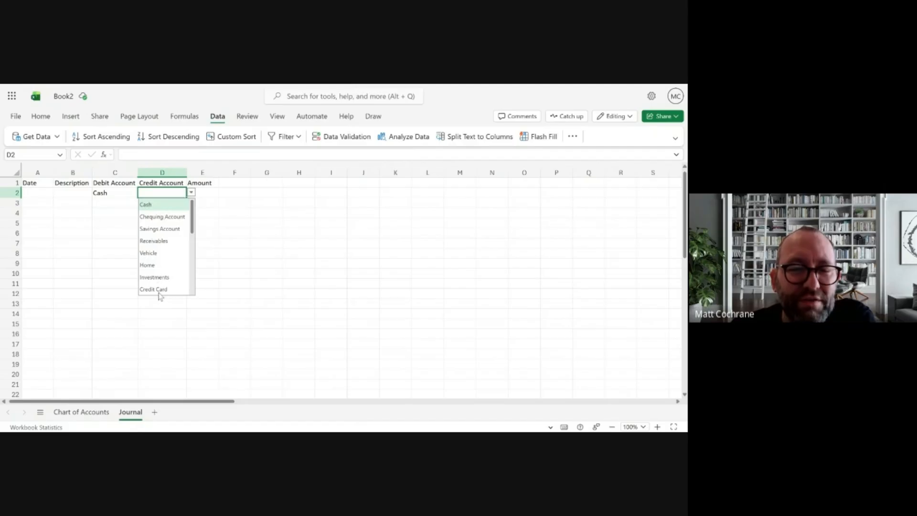
pyautogui.moveTo(193, 216)
pyautogui.mouseDown()
pyautogui.moveTo(192, 273)
pyautogui.moveTo(192, 201)
pyautogui.mouseUp()
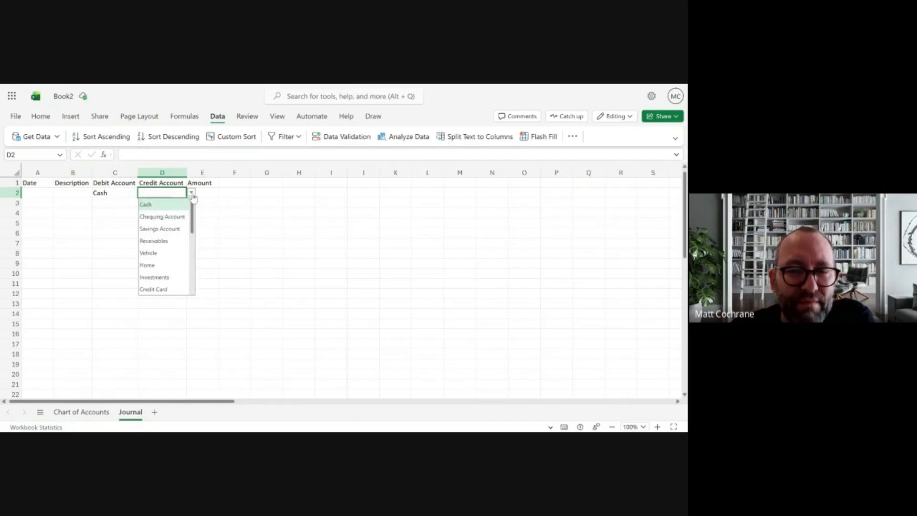
pyautogui.click(192, 194)
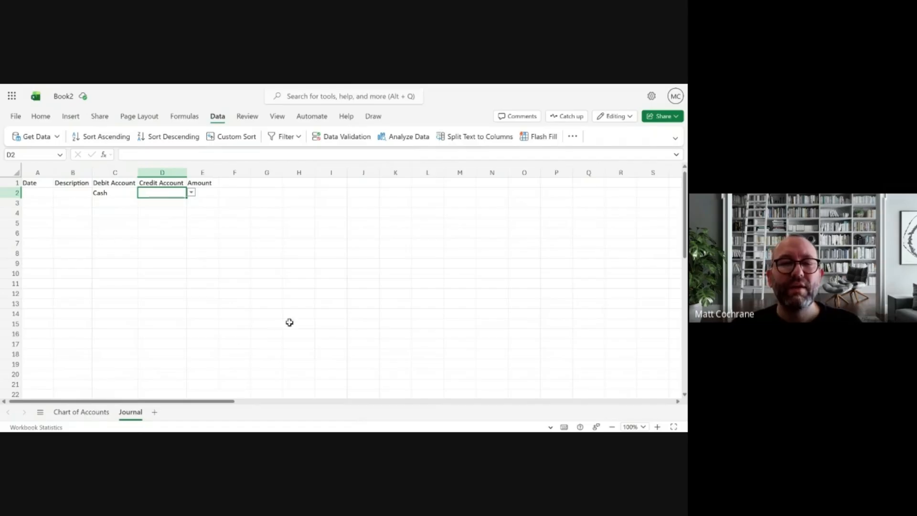